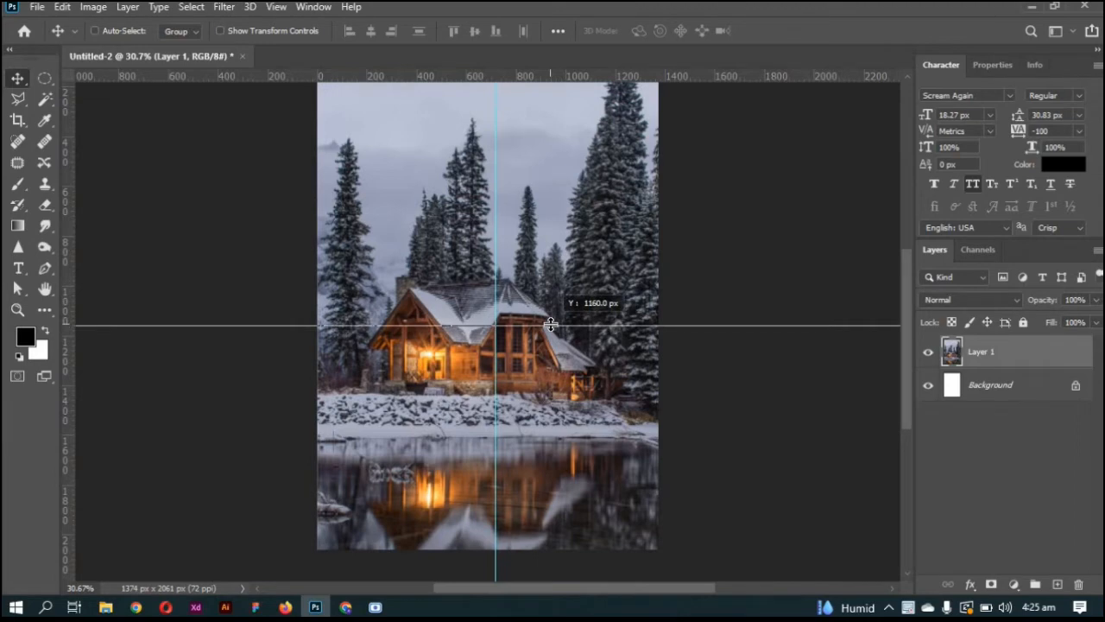
Place a horizontal guide at 1160 px and make a circular selection about 870 px across around the cabin, centred where the guides cross
{"action": "left_click_drag", "start_coordinate": [551, 325], "coordinate": [551, 325]}
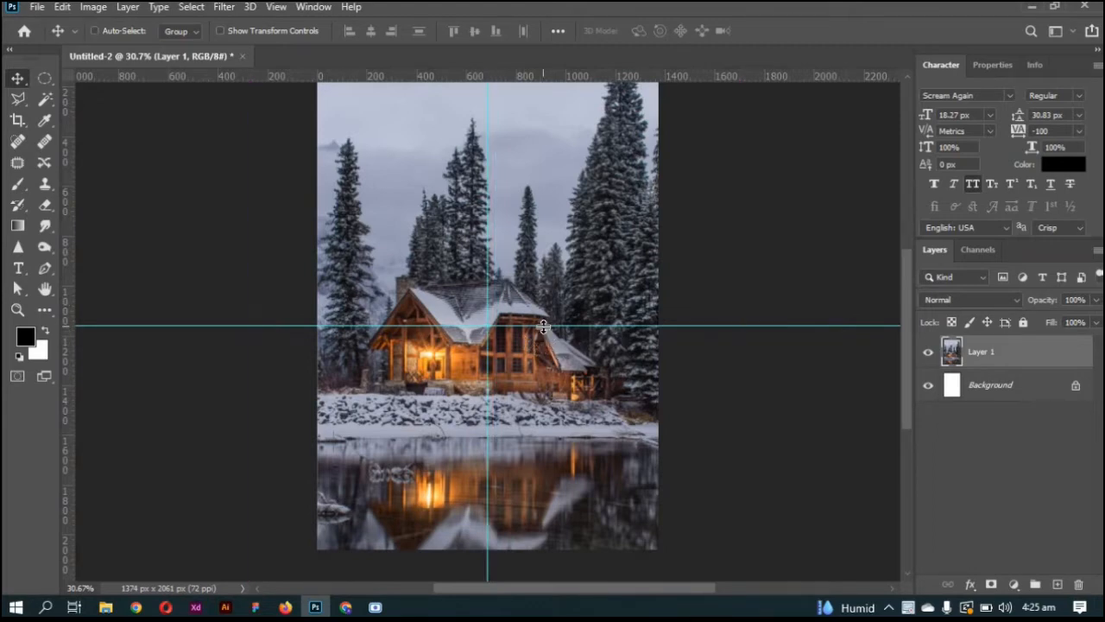
{"action": "left_click", "coordinate": [45, 78]}
{"action": "right_click", "coordinate": [45, 80]}
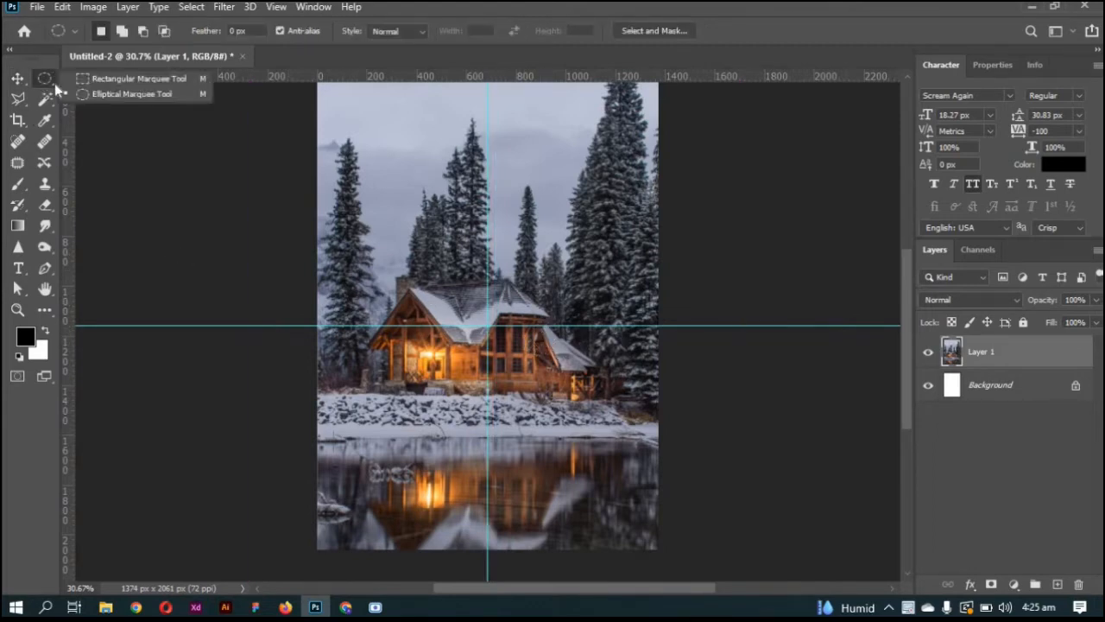
{"action": "left_click", "coordinate": [87, 95]}
{"action": "left_click_drag", "start_coordinate": [423, 281], "coordinate": [593, 458]}
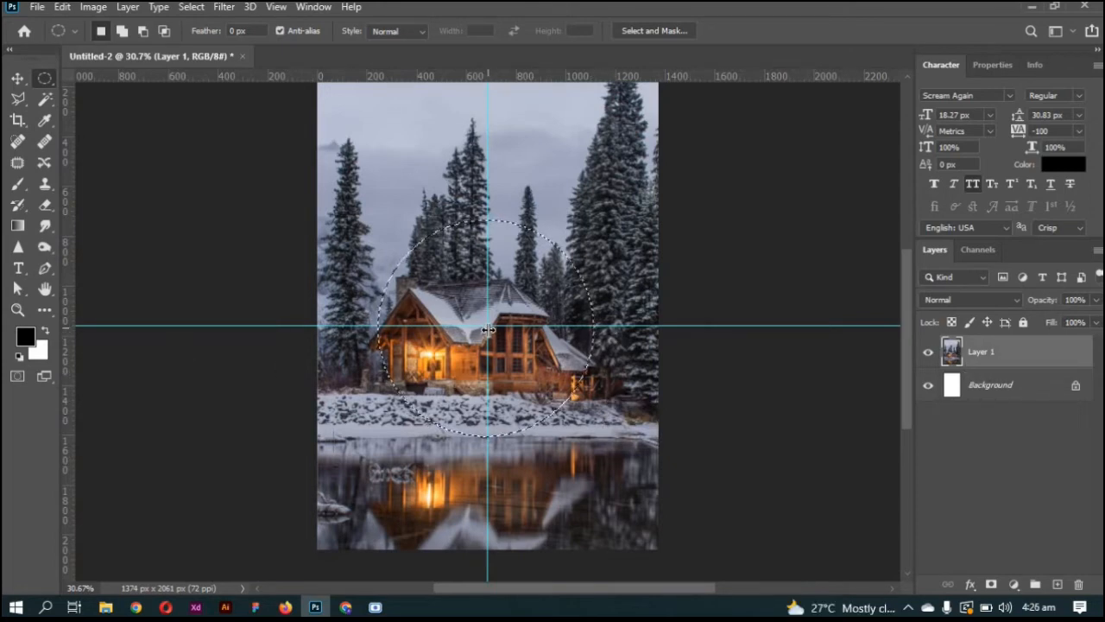
Copy the circular selection to a new layer, fill the circle with black and deselect
{"action": "key", "text": "ctrl+j"}
{"action": "left_click", "coordinate": [952, 361], "text": "ctrl"}
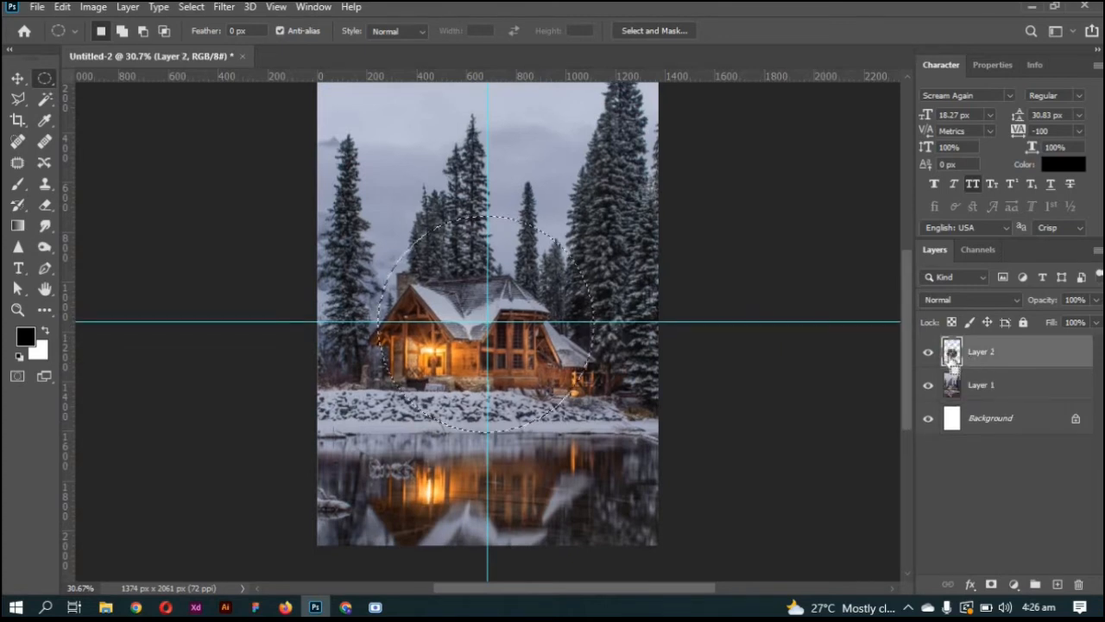
{"action": "key", "text": "ctrl+BackSpace"}
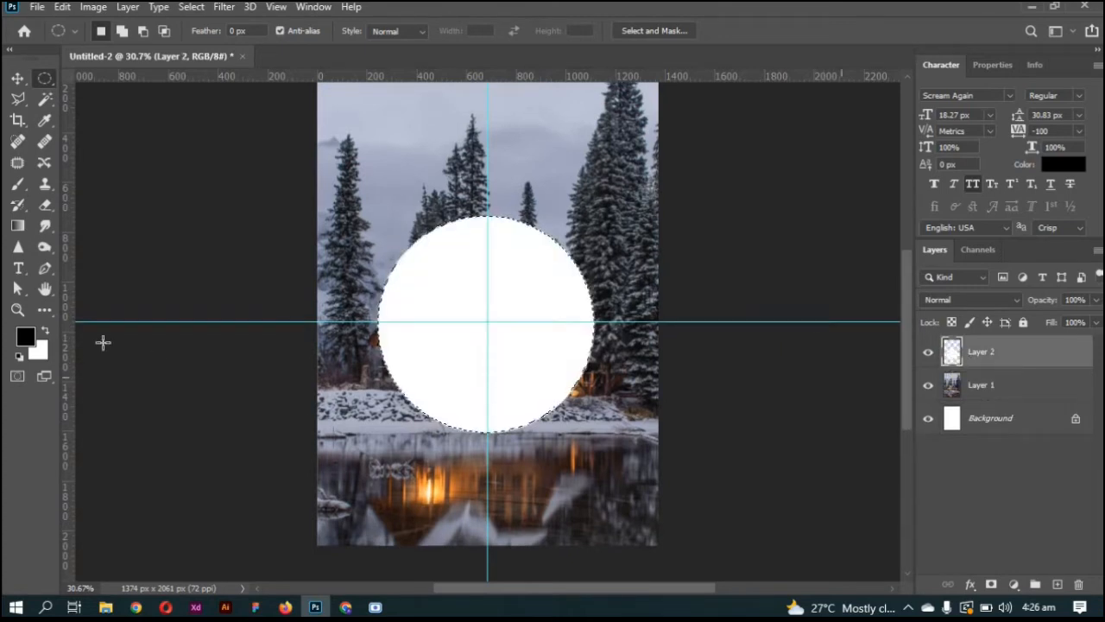
{"action": "left_click", "coordinate": [43, 333]}
{"action": "key", "text": "ctrl+BackSpace"}
{"action": "key", "text": "ctrl+d"}
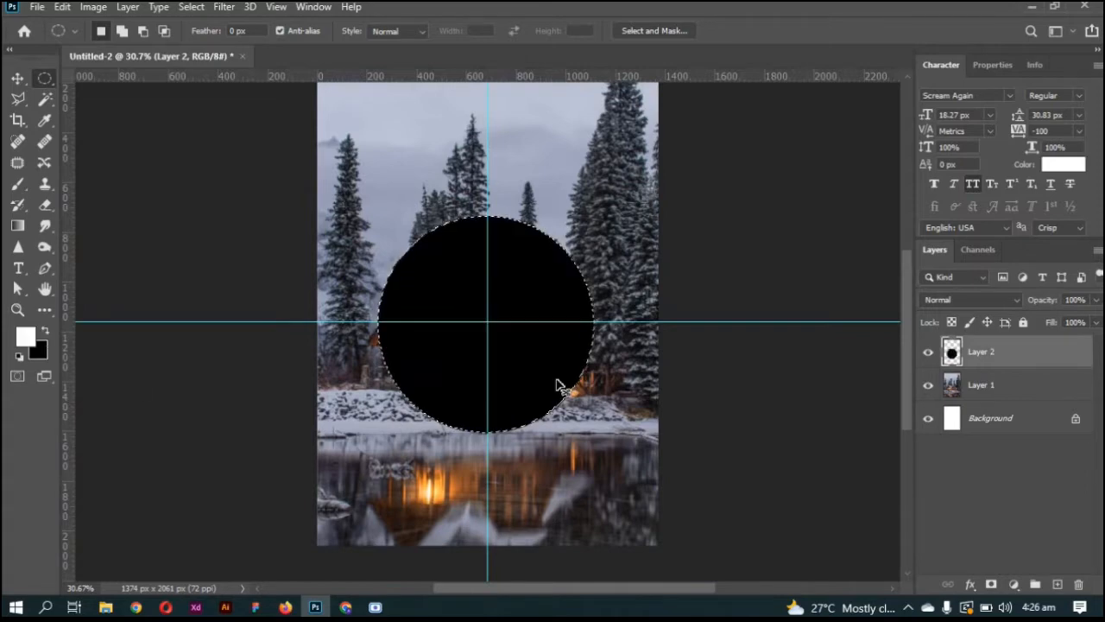
Centre the black circle on the canvas, and move it down until it covers the cabin
{"action": "key", "text": "v"}
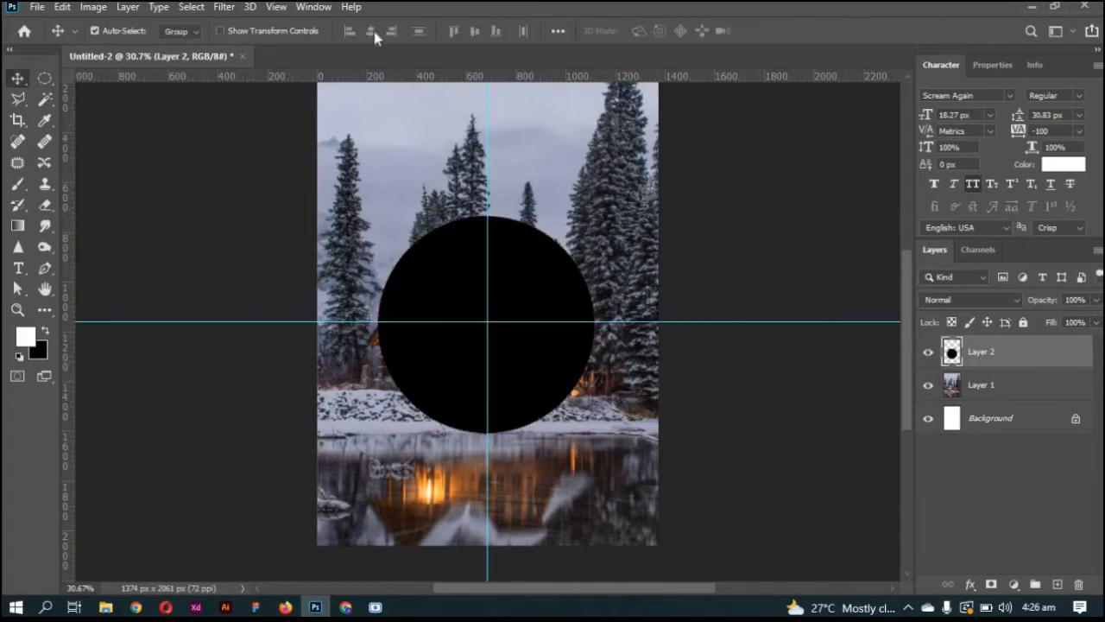
{"action": "key", "text": "ctrl+a"}
{"action": "left_click", "coordinate": [474, 31]}
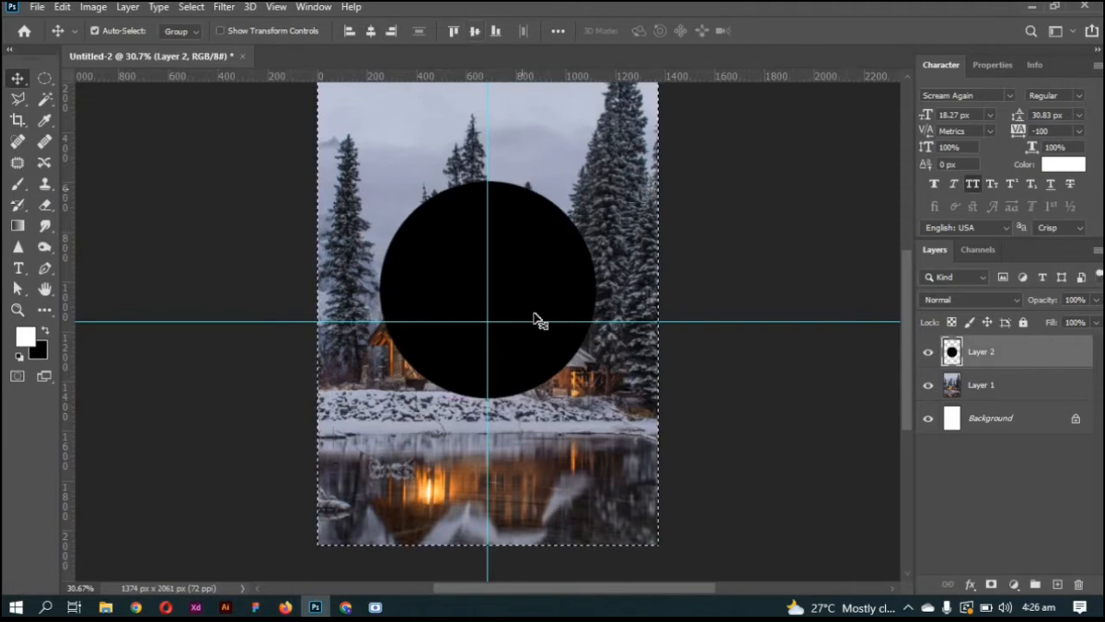
{"action": "key", "text": "ctrl+d"}
{"action": "scroll", "coordinate": [544, 289], "scroll_direction": "up", "scroll_amount": 3}
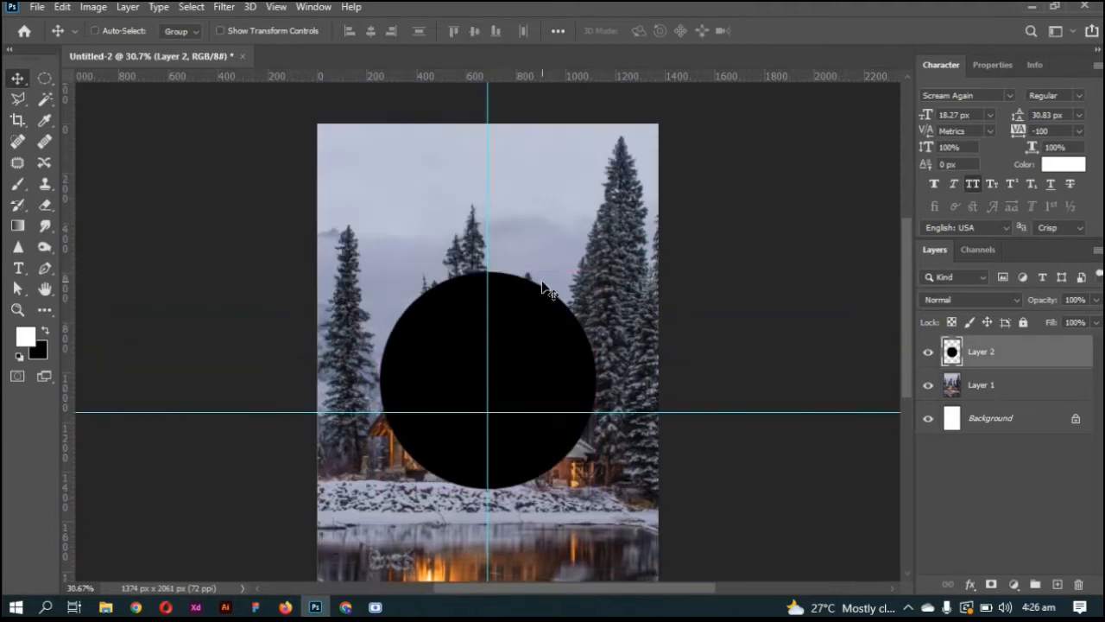
{"action": "left_click_drag", "start_coordinate": [544, 289], "coordinate": [507, 343]}
Hide the guides and rulers, with the whole image in view
{"action": "scroll", "coordinate": [538, 313], "scroll_direction": "down", "scroll_amount": 1}
{"action": "key", "text": "ctrl+semicolon"}
{"action": "key", "text": "ctrl+space"}
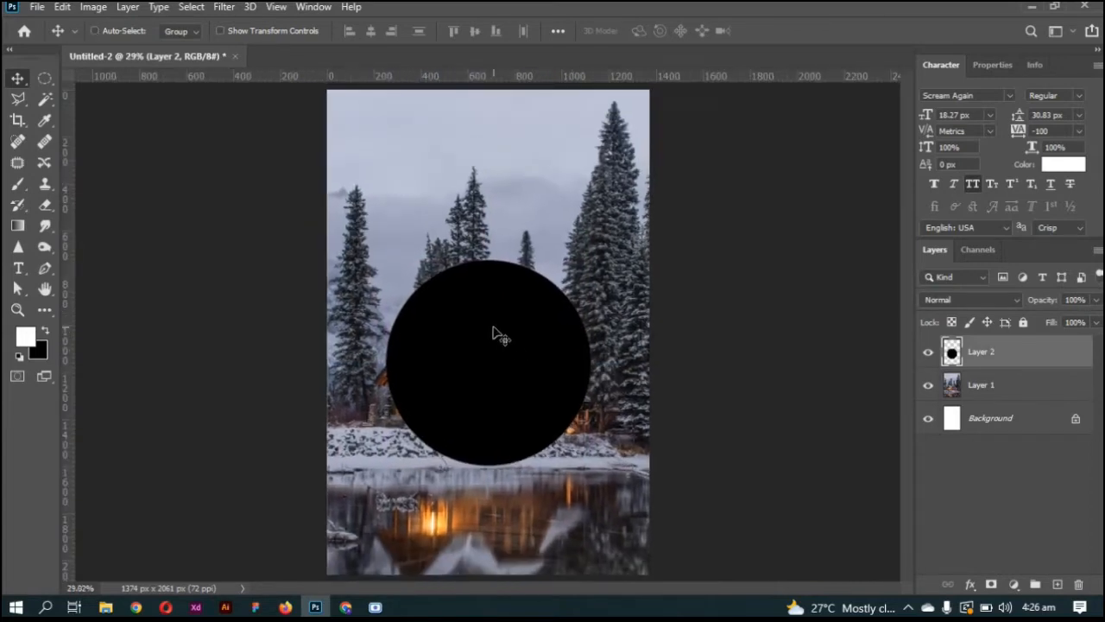
{"action": "key", "text": "ctrl+r"}
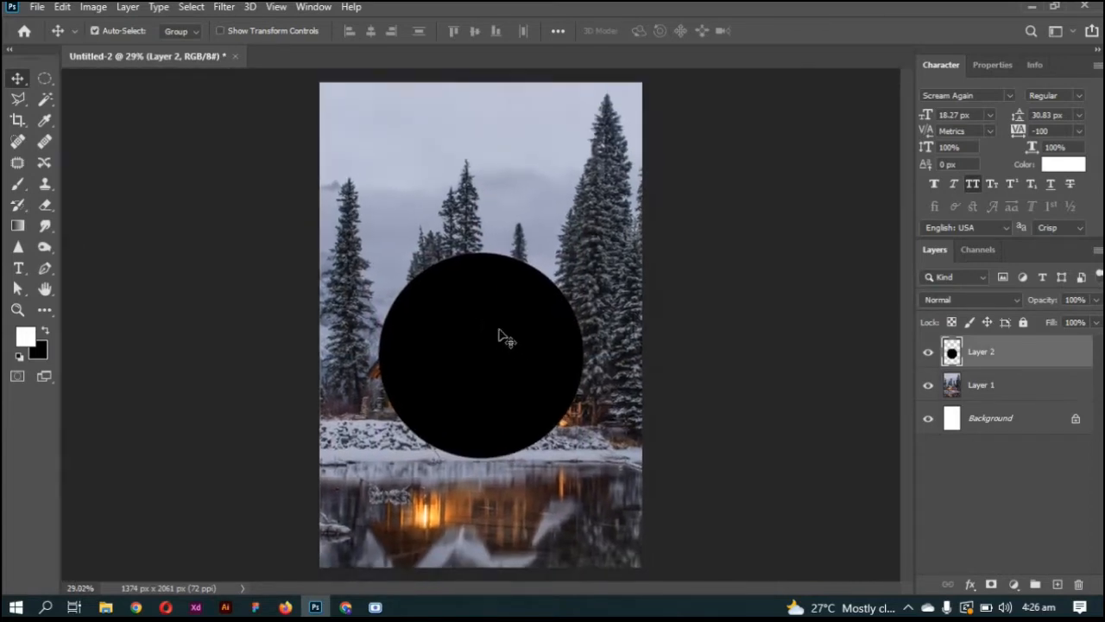
Duplicate the Layer 1 photo and place the copy above the black circle layer
{"action": "left_click", "coordinate": [976, 396]}
{"action": "key", "text": "ctrl+j"}
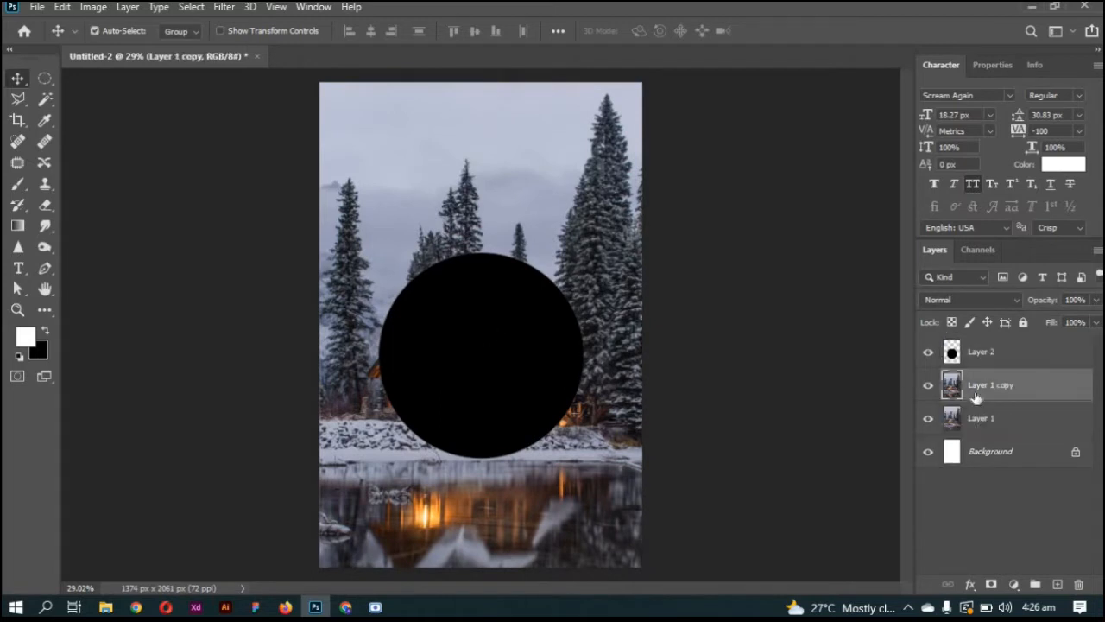
{"action": "key", "text": "ctrl+bracketright"}
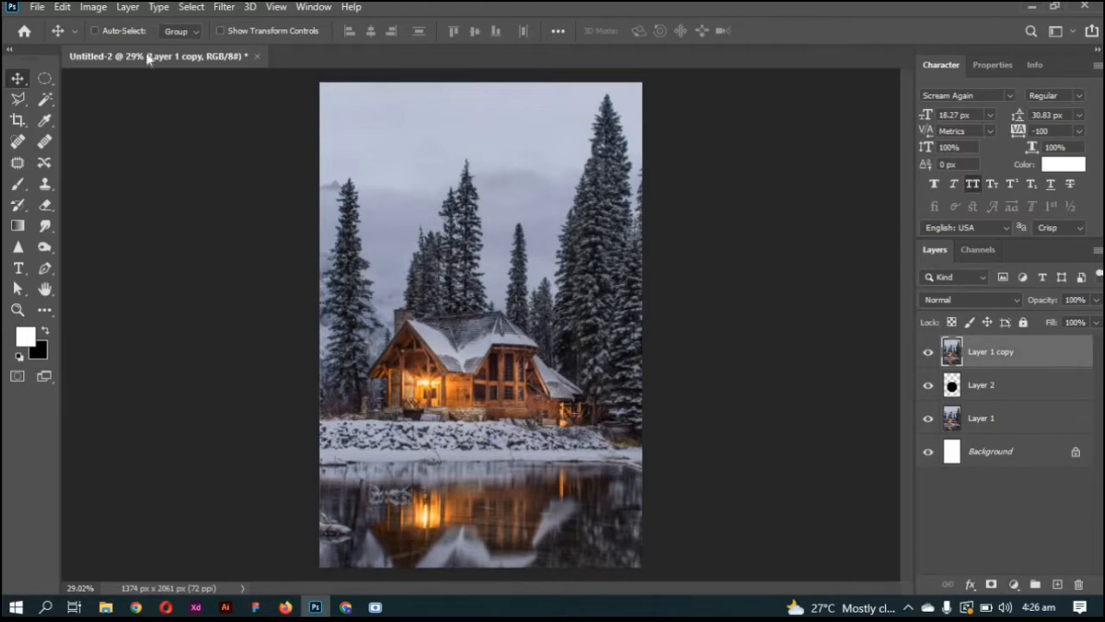
Apply the Spherize distortion filter to Layer 1 copy
{"action": "left_click", "coordinate": [222, 8]}
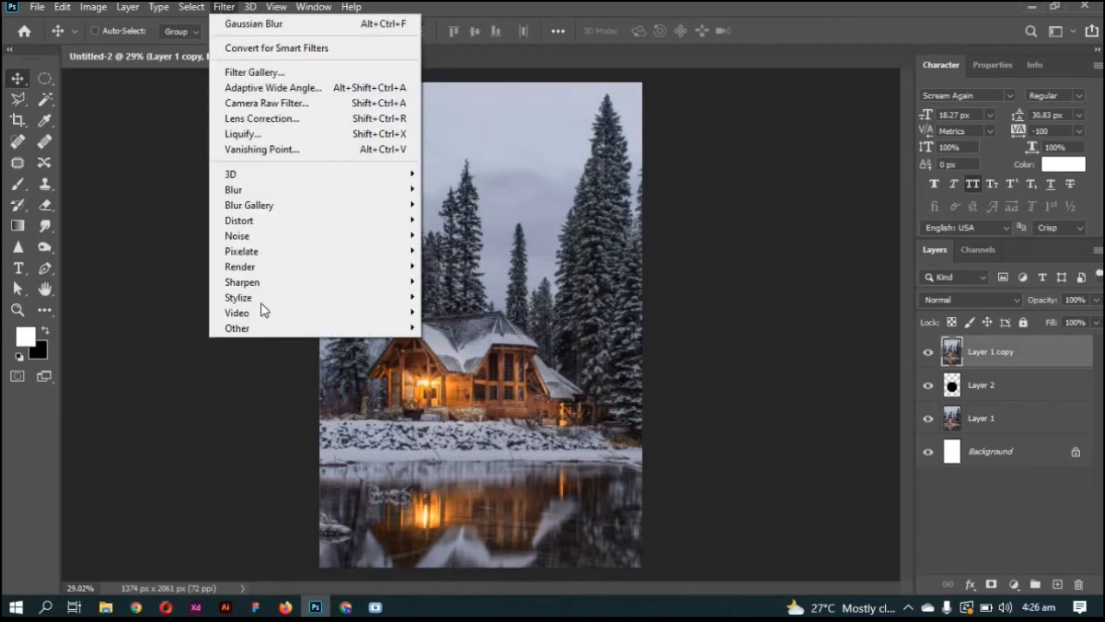
{"action": "mouse_move", "coordinate": [259, 222]}
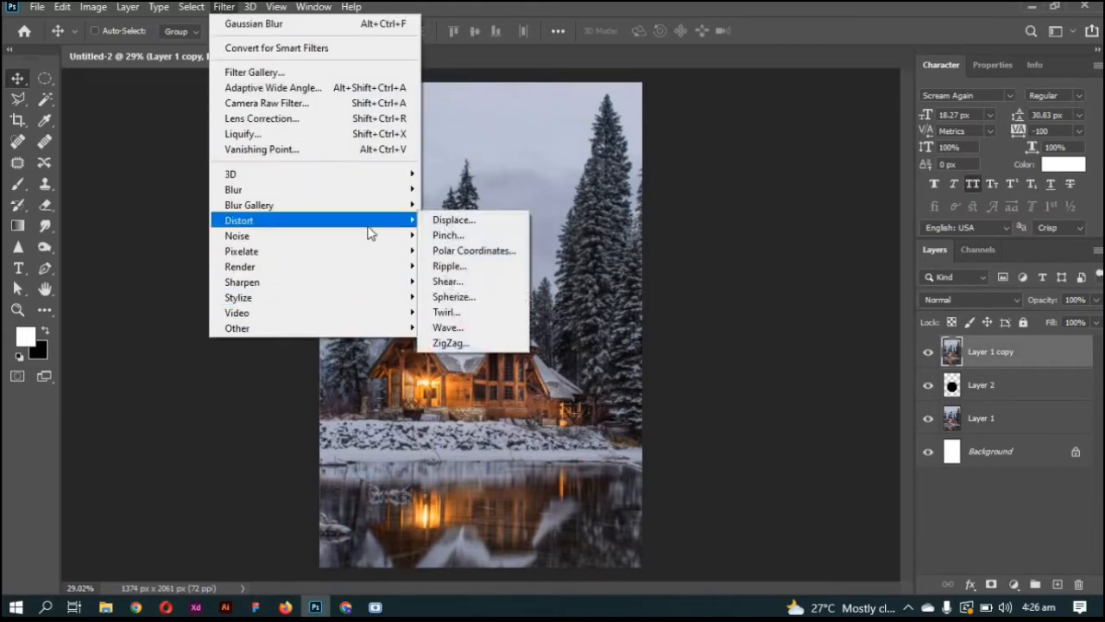
{"action": "left_click", "coordinate": [453, 297]}
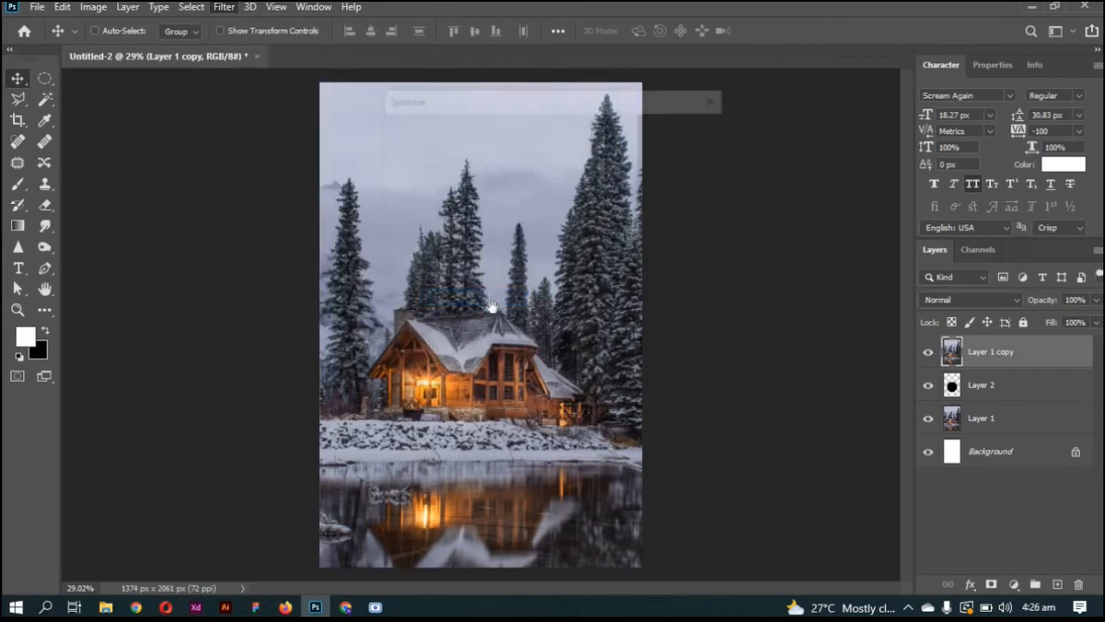
{"action": "left_click", "coordinate": [670, 131]}
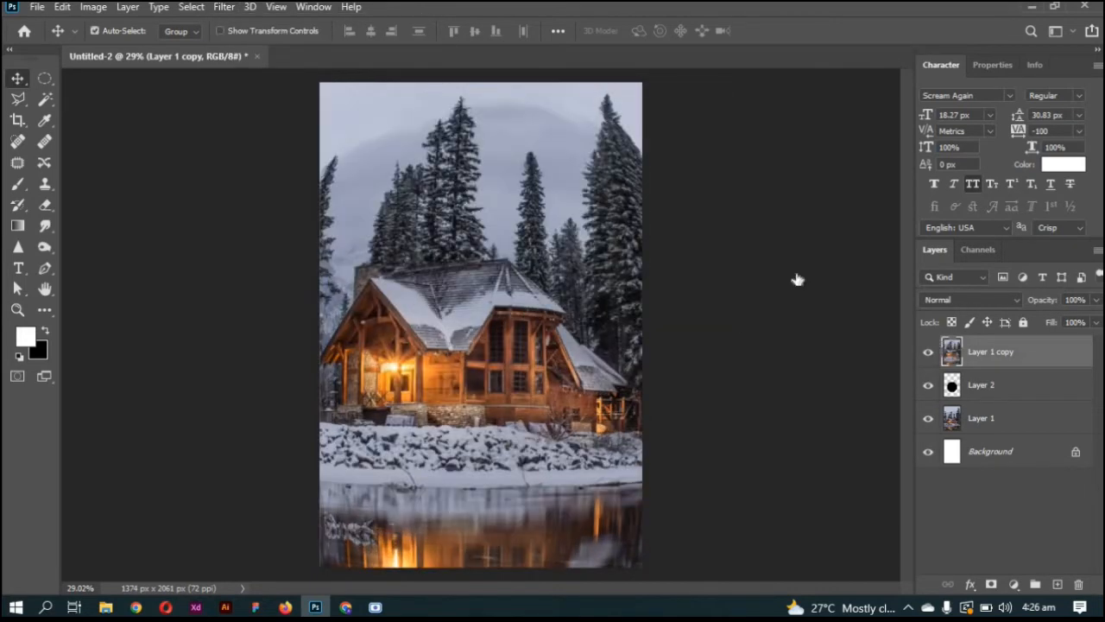
Scale the spherized copy down about its centre to roughly 46.74% width and 45.83% height
{"action": "key", "text": "ctrl+t"}
{"action": "scroll", "coordinate": [596, 176], "scroll_direction": "down", "scroll_amount": 2}
{"action": "scroll", "coordinate": [688, 96], "scroll_direction": "up", "scroll_amount": 1}
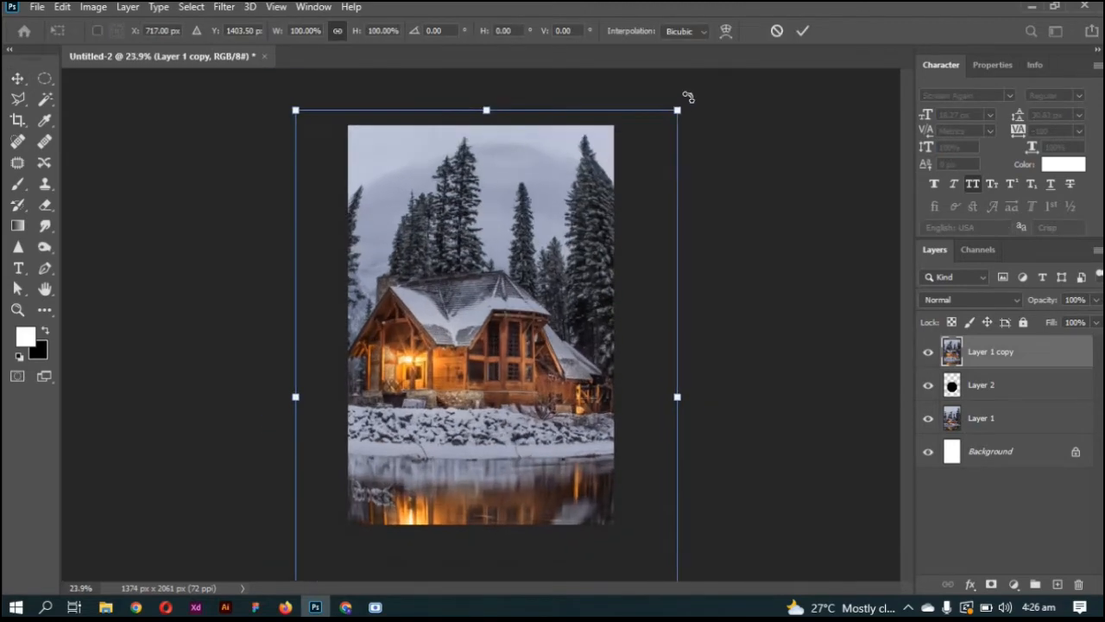
{"action": "left_click_drag", "start_coordinate": [681, 106], "coordinate": [579, 263]}
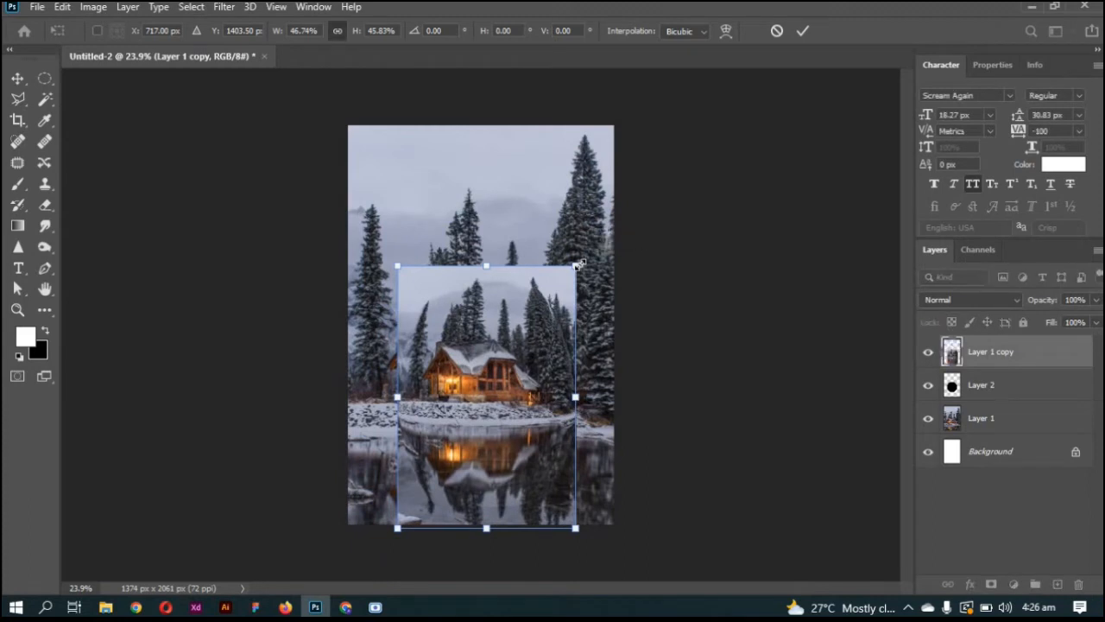
{"action": "key", "text": "Return"}
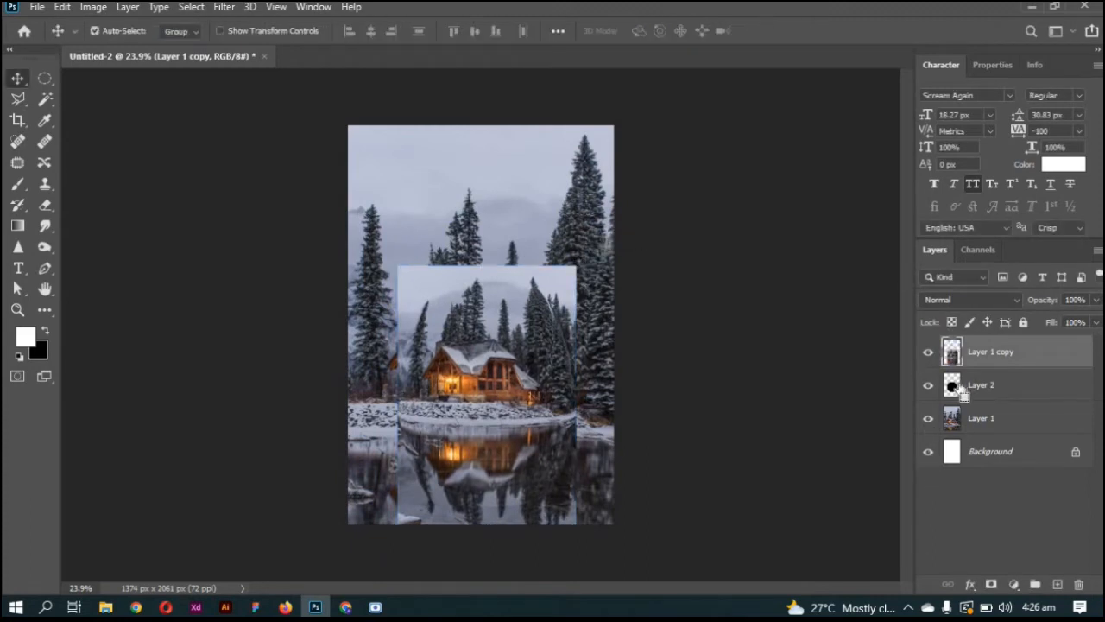
Check the scaled copy against the circle's outline, deselect, and move the copy up so the cabin sits inside the circle area
{"action": "left_click", "coordinate": [955, 389], "text": "ctrl"}
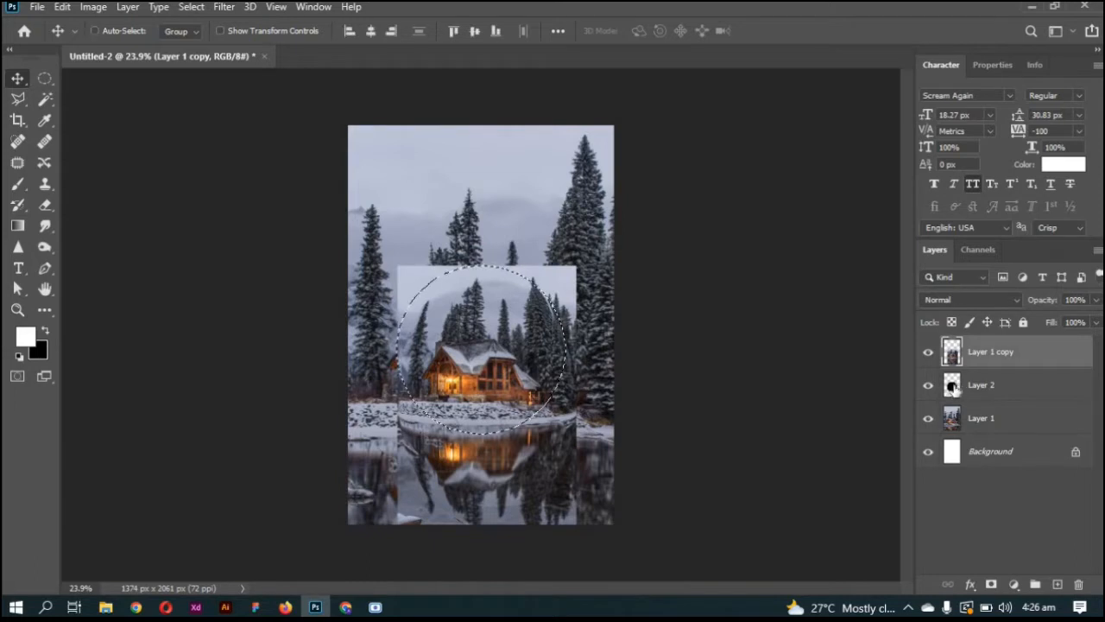
{"action": "key", "text": "ctrl+d"}
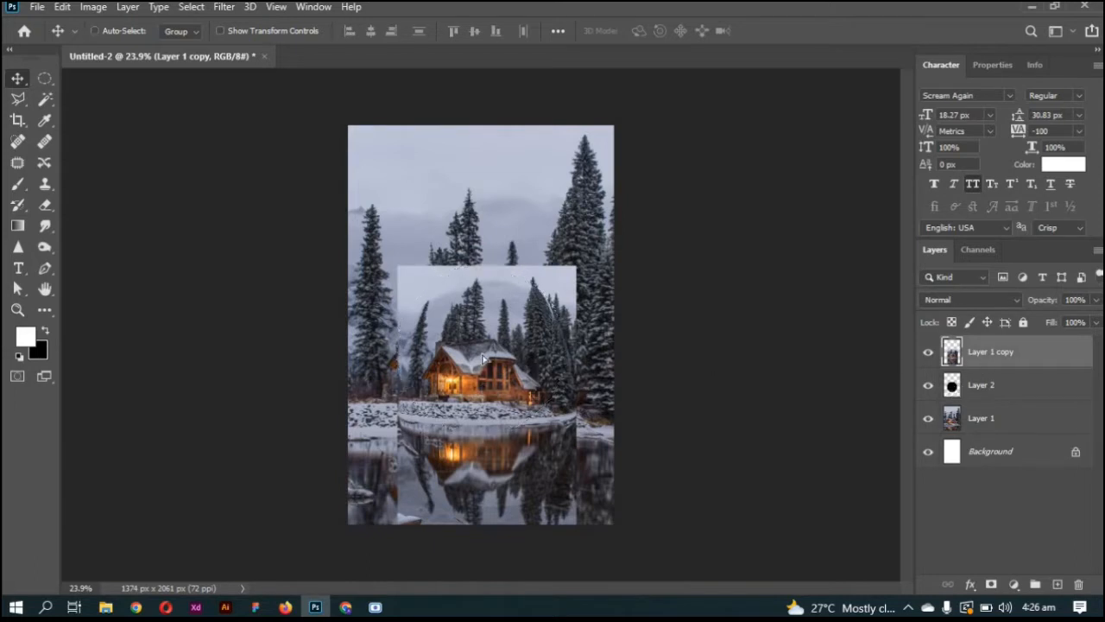
{"action": "key", "text": "shift+Up"}
{"action": "key", "text": "shift+Up"}
{"action": "key", "text": "shift+Up"}
{"action": "key", "text": "shift+Up"}
{"action": "key", "text": "shift+Up"}
{"action": "key", "text": "shift+Up"}
{"action": "key", "text": "shift+Up"}
{"action": "key", "text": "shift+Up"}
{"action": "key", "text": "shift+Up"}
{"action": "key", "text": "shift+Up"}
{"action": "key", "text": "shift+Up"}
{"action": "key", "text": "shift+Up"}
{"action": "key", "text": "shift+Up"}
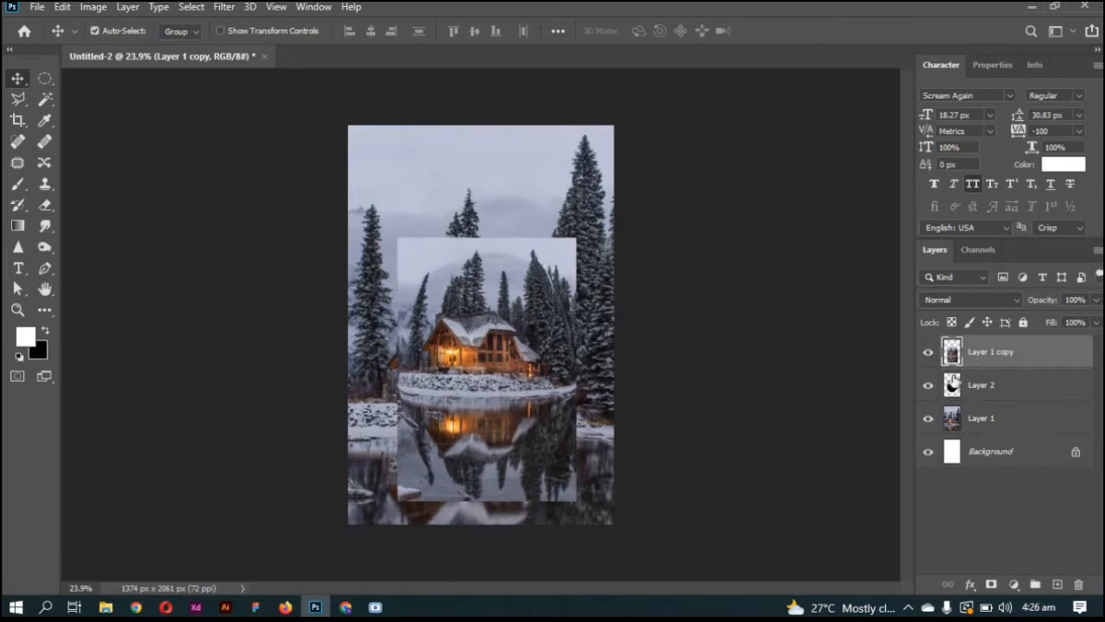
Mask Layer 1 copy with the outline of the black circle on Layer 2
{"action": "left_click", "coordinate": [952, 385], "text": "ctrl"}
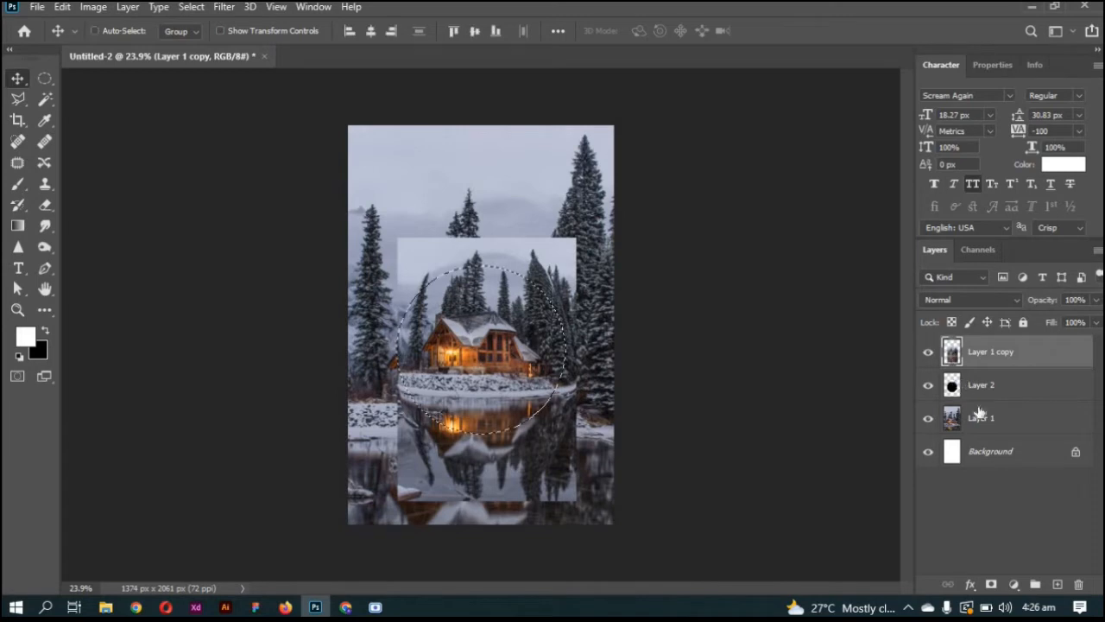
{"action": "left_click", "coordinate": [990, 587]}
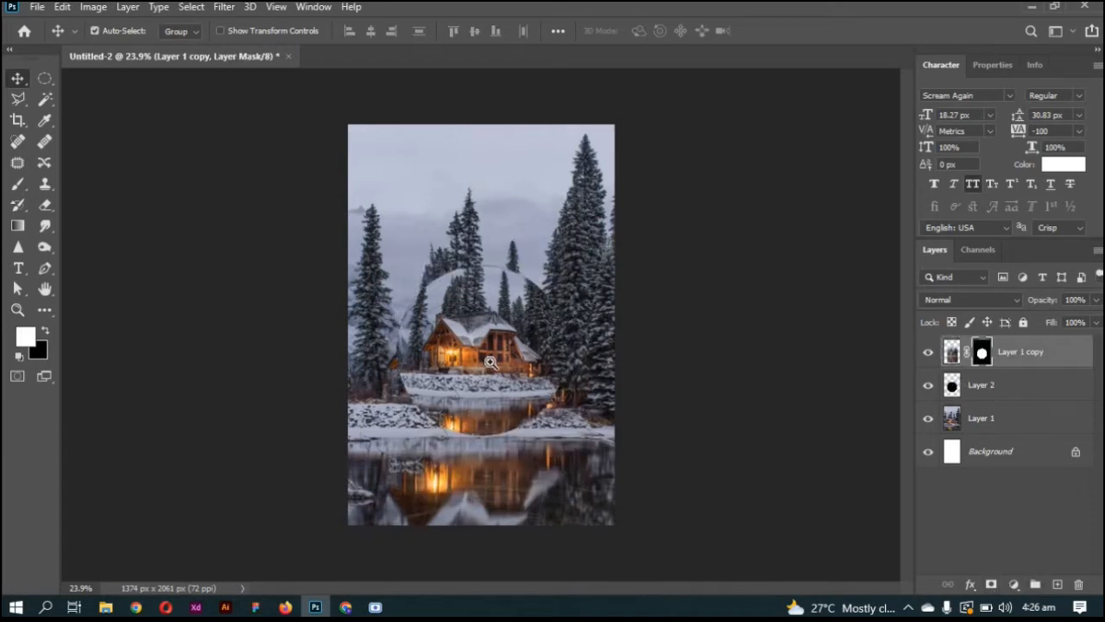
{"action": "key", "text": "ctrl+plus"}
{"action": "key", "text": "ctrl+plus"}
{"action": "scroll", "coordinate": [495, 367], "scroll_direction": "down", "scroll_amount": 1}
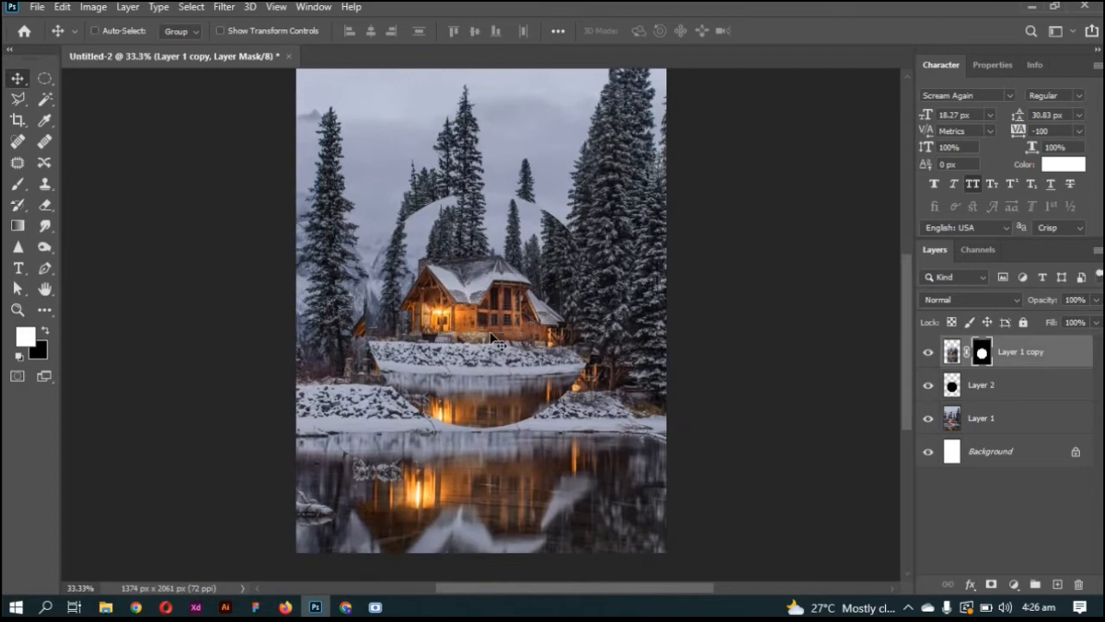
Darken the Layer 1 background photo slightly with a Curves adjustment on the RGB channel
{"action": "left_click", "coordinate": [580, 157], "text": "ctrl"}
{"action": "key", "text": "ctrl+m"}
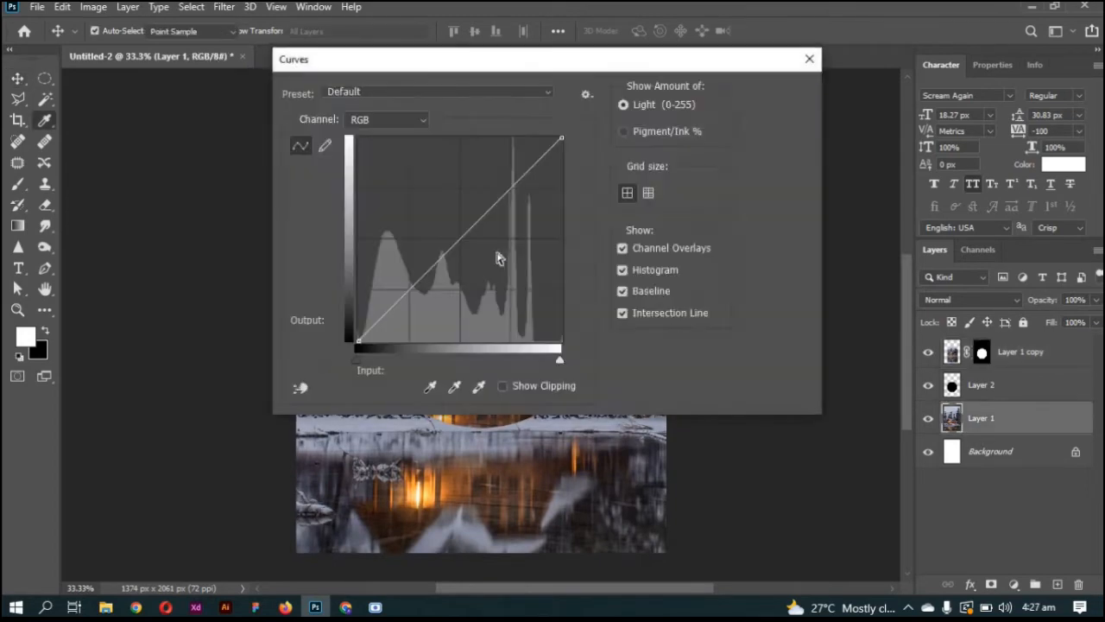
{"action": "left_click", "coordinate": [467, 247]}
{"action": "key", "text": "Return"}
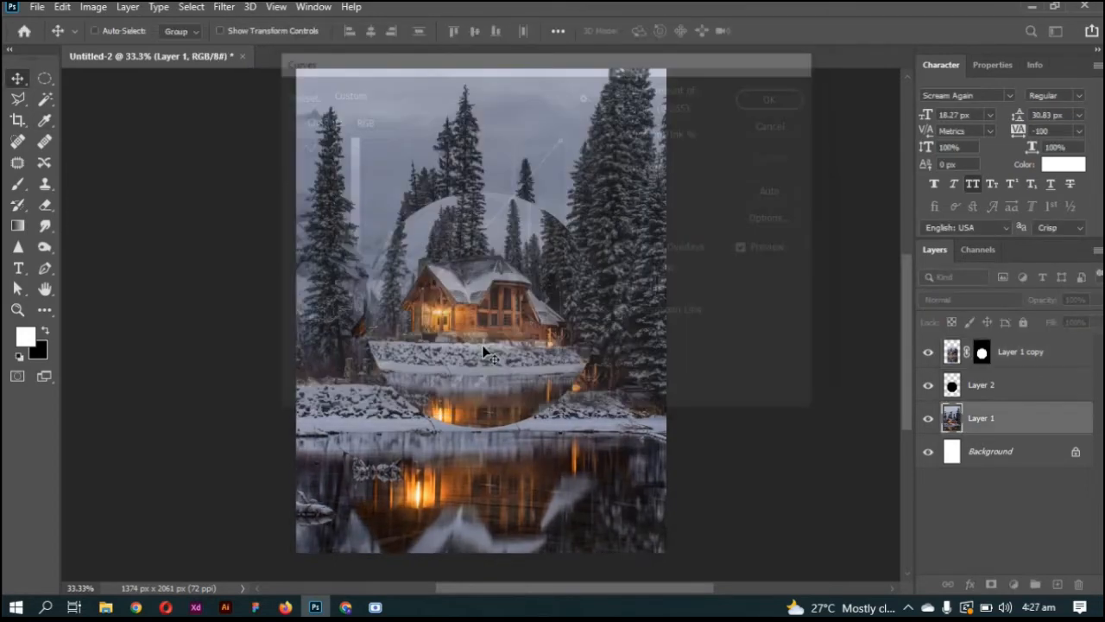
Try a Twirl distortion with an angle of 50° on the masked Layer 1 copy, and undo it
{"action": "left_click", "coordinate": [1022, 355]}
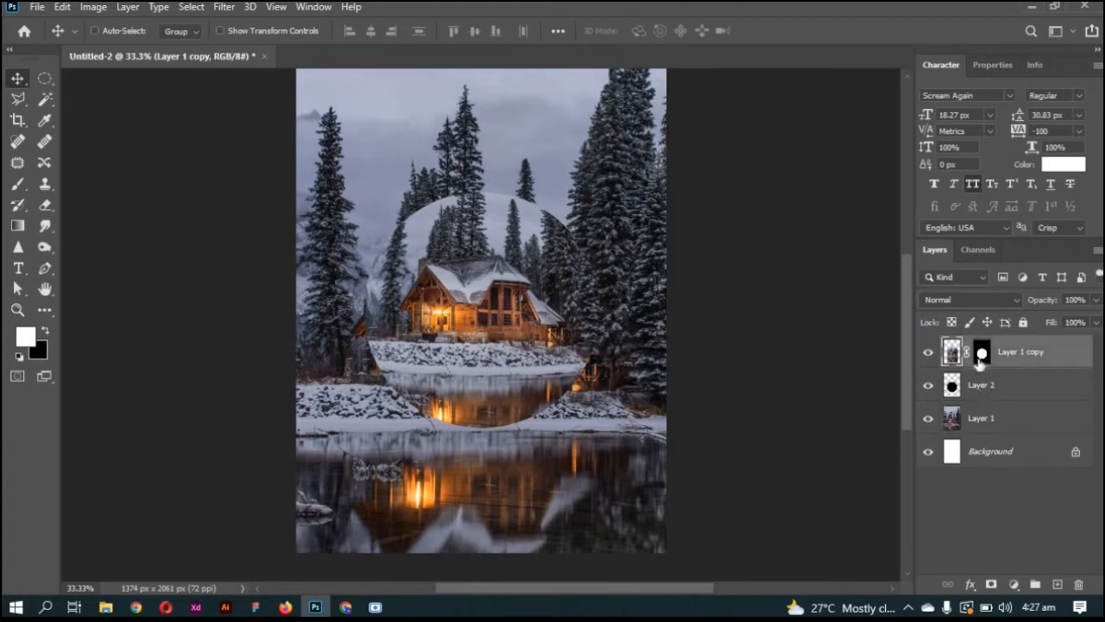
{"action": "left_click", "coordinate": [224, 7]}
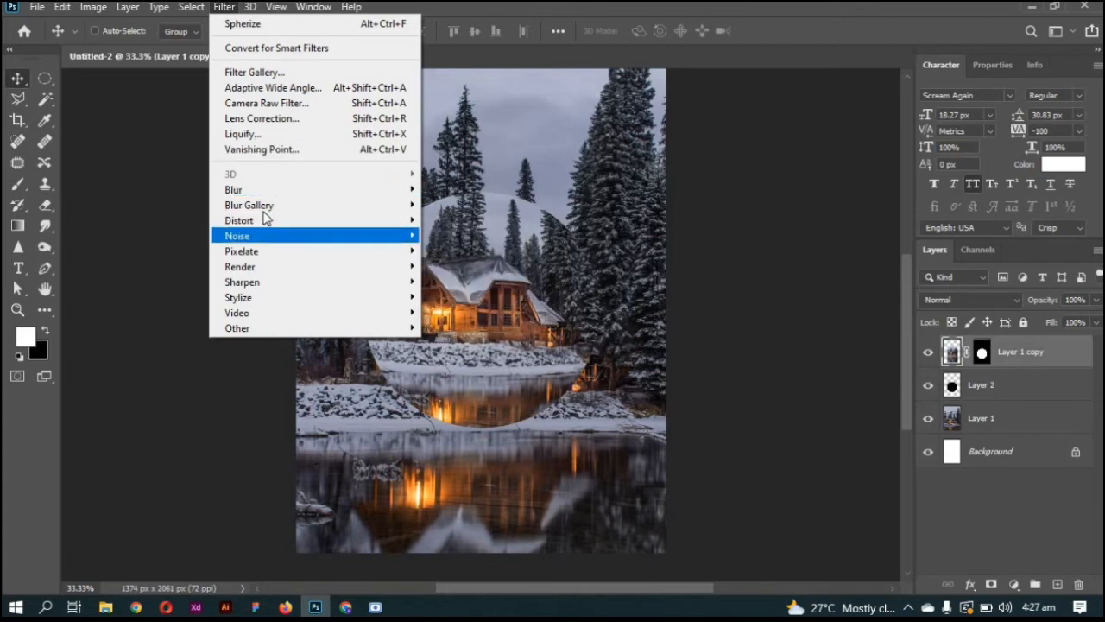
{"action": "mouse_move", "coordinate": [265, 221]}
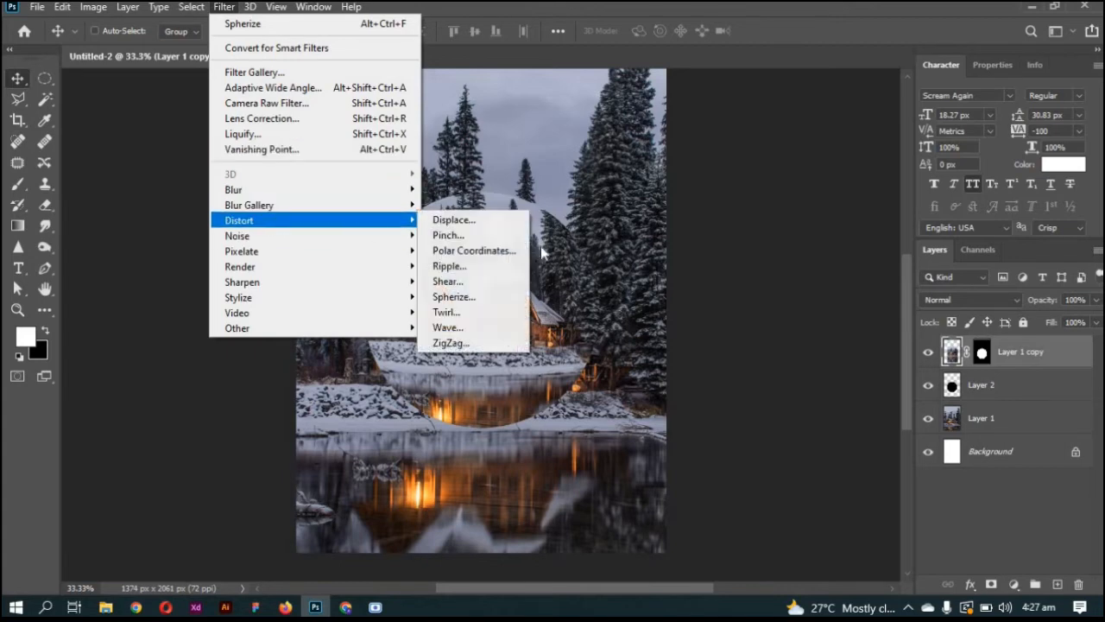
{"action": "left_click", "coordinate": [489, 312]}
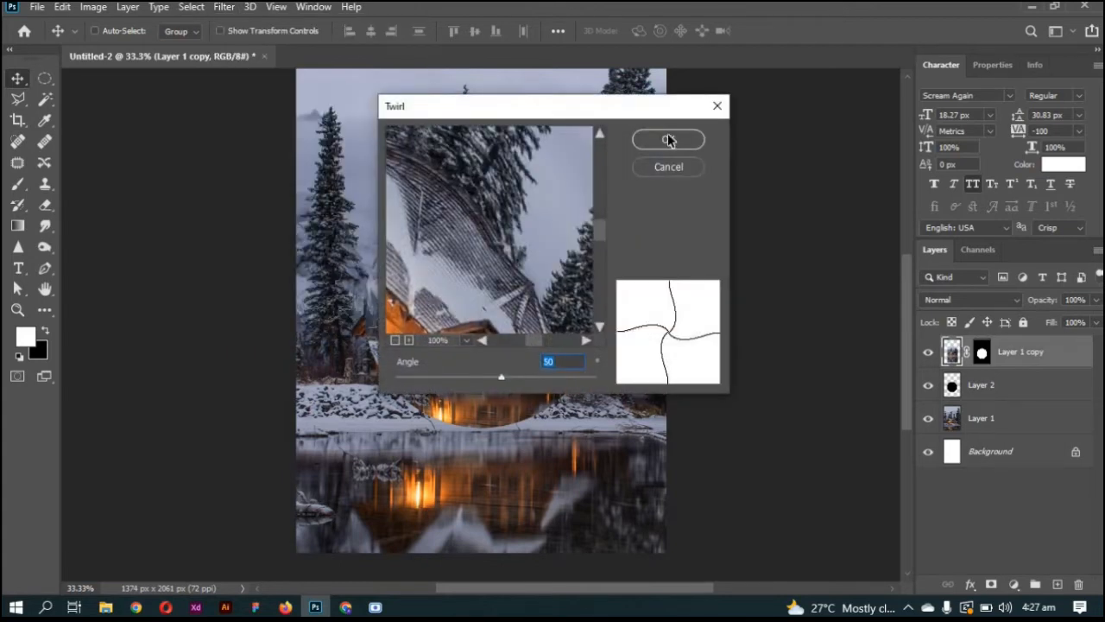
{"action": "left_click", "coordinate": [670, 141]}
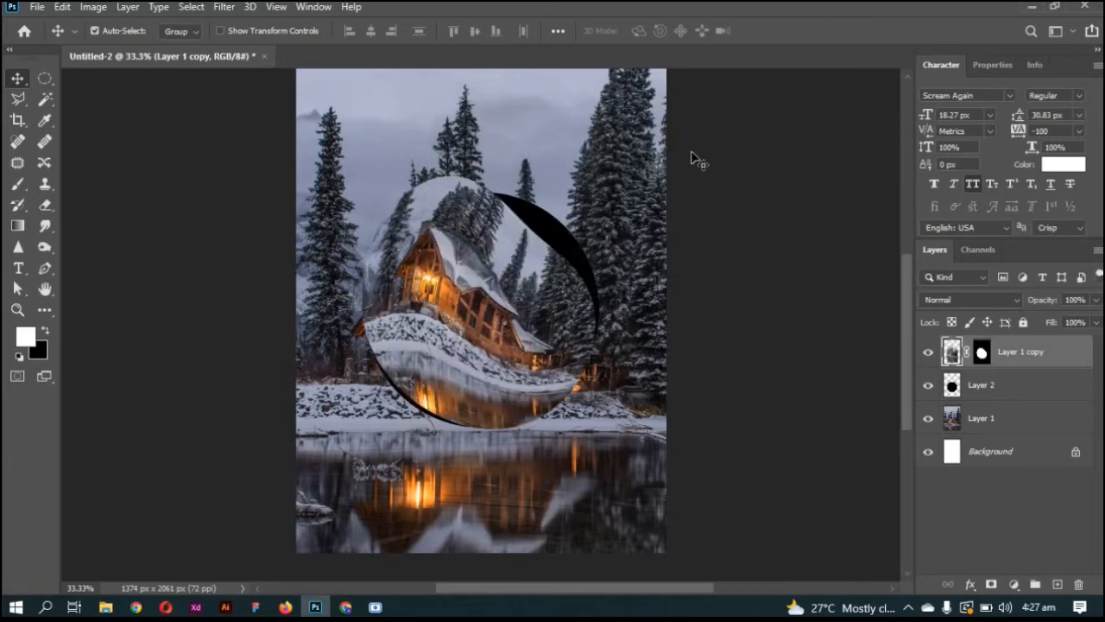
{"action": "key", "text": "ctrl+z"}
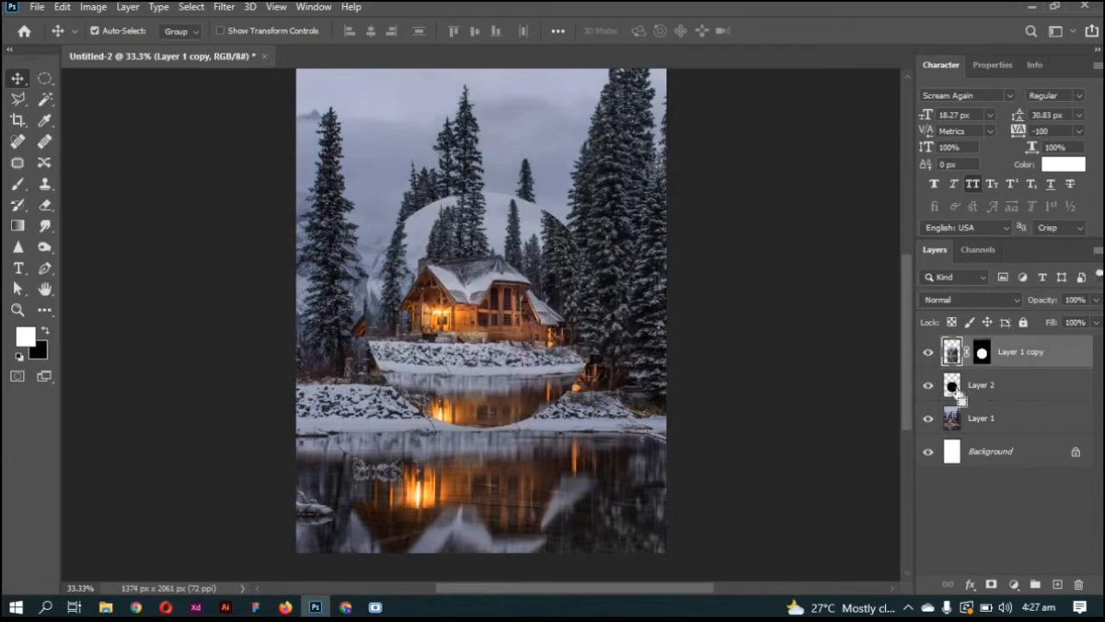
Try repeating the Twirl filter on Layer 1 copy within the circle selection, undo it and deselect
{"action": "left_click", "coordinate": [952, 384], "text": "ctrl"}
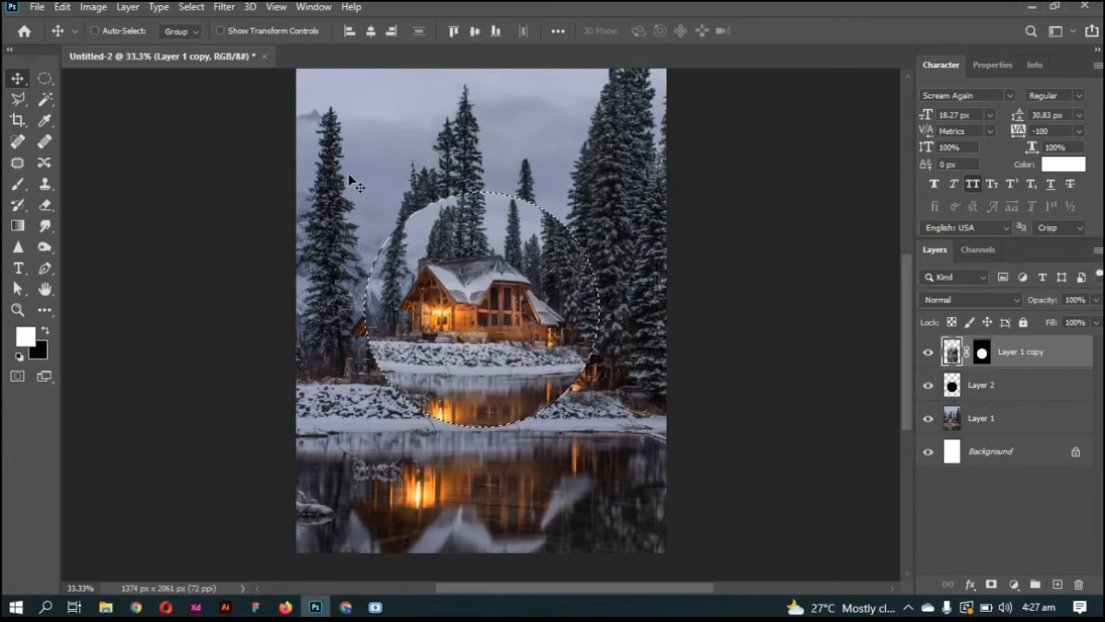
{"action": "left_click", "coordinate": [223, 7]}
{"action": "left_click", "coordinate": [234, 25]}
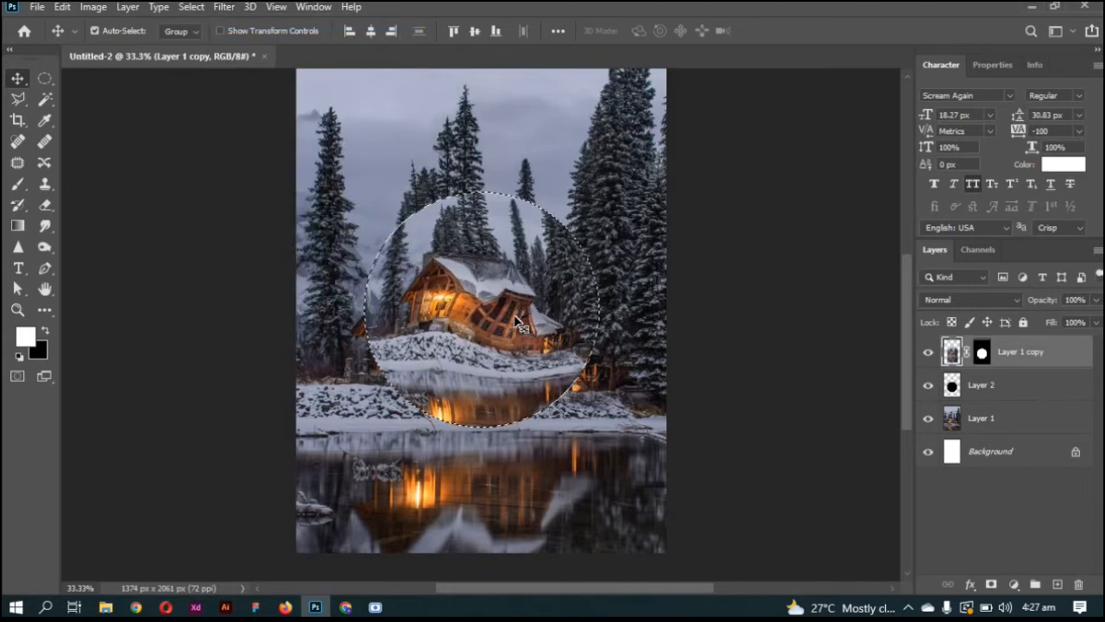
{"action": "key", "text": "ctrl+z"}
{"action": "key", "text": "ctrl+d"}
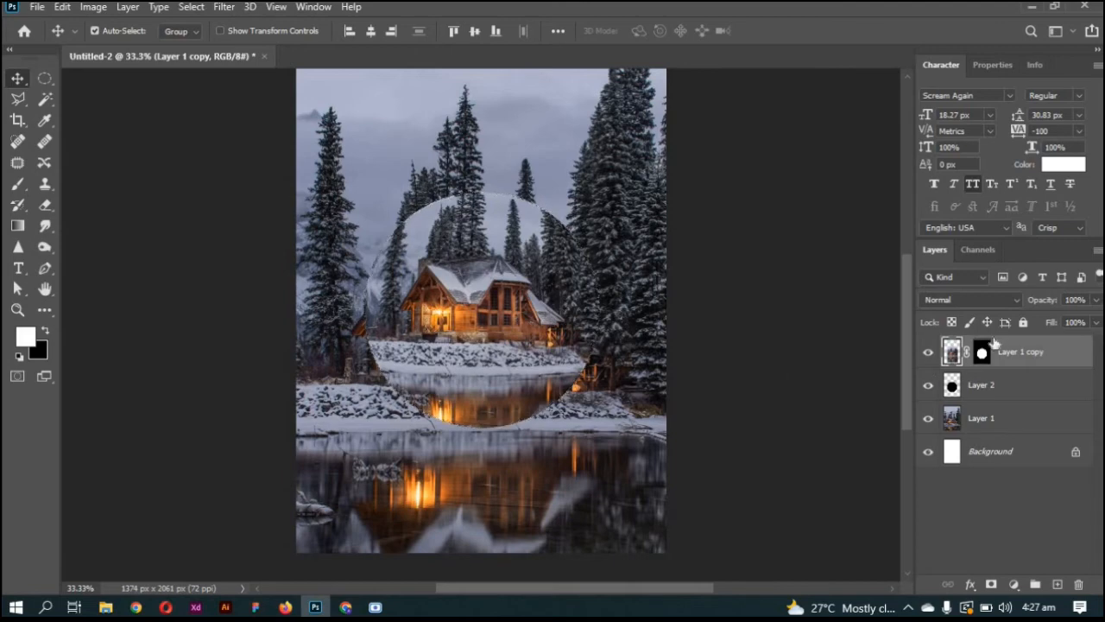
Hide Layer 2 and, on a new layer inside the circle selection, paint soft black shading on the sphere's left edge and white on its right
{"action": "left_click", "coordinate": [1057, 584]}
{"action": "key", "text": "b"}
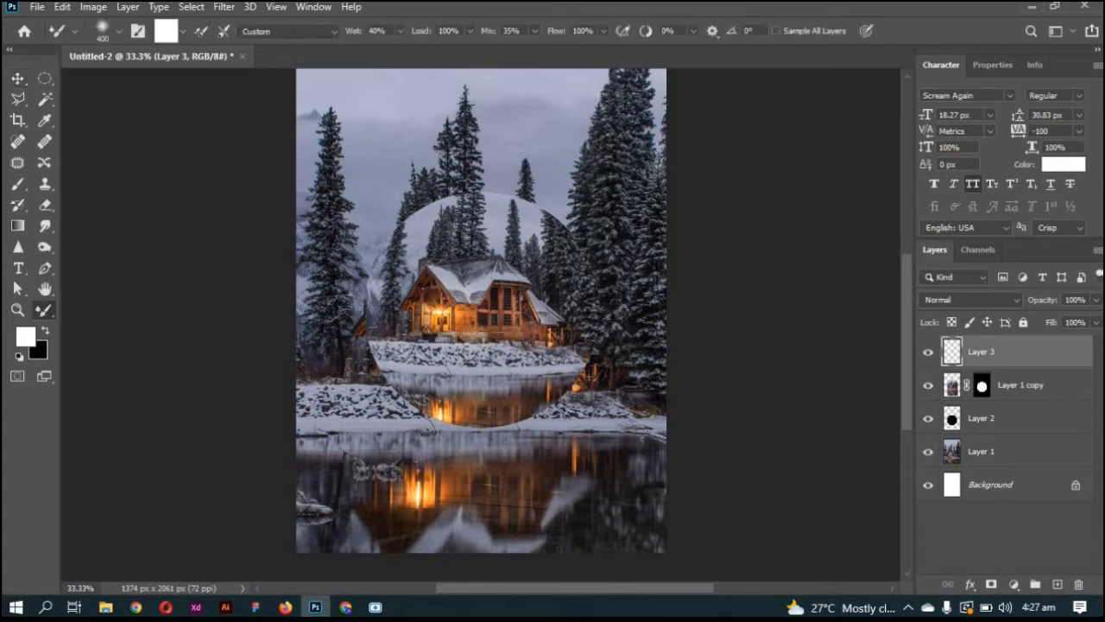
{"action": "left_click", "coordinate": [397, 183]}
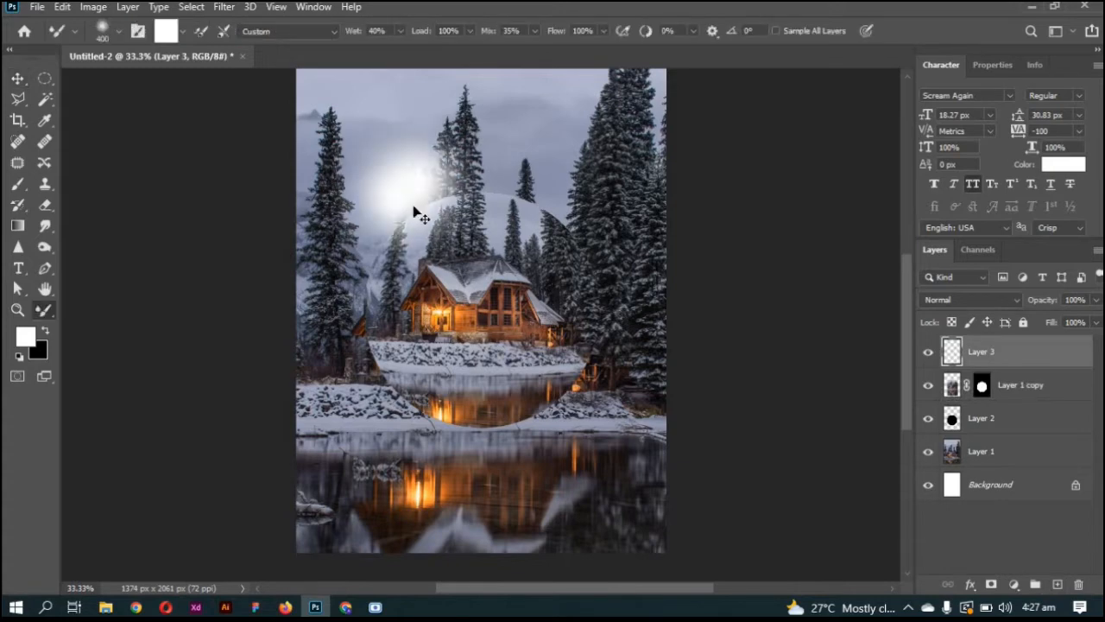
{"action": "key", "text": "ctrl+z"}
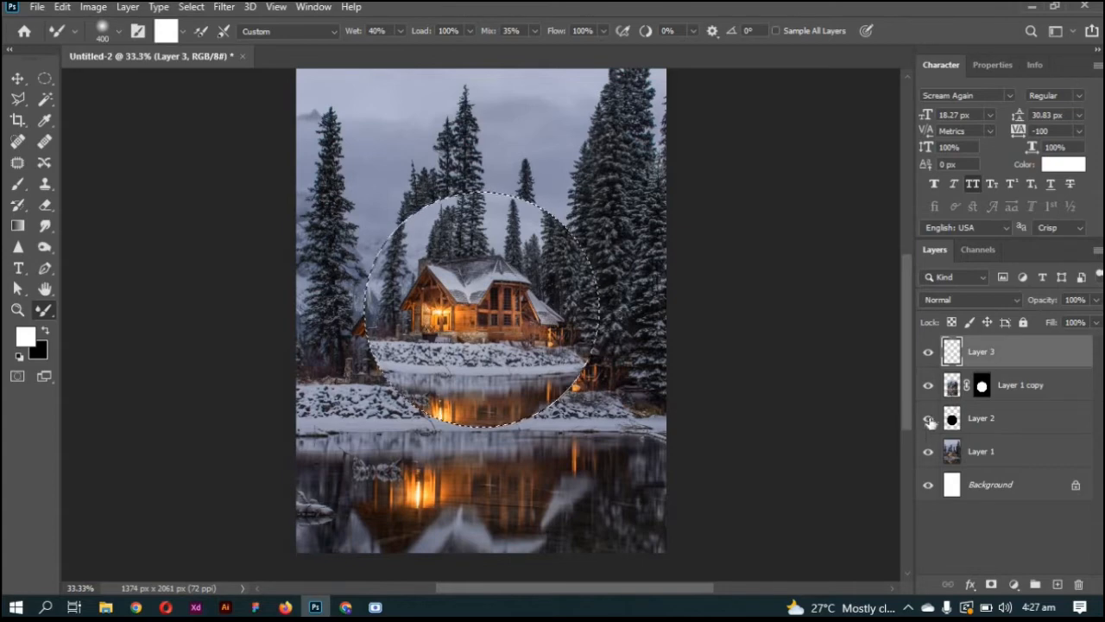
{"action": "left_click", "coordinate": [48, 333]}
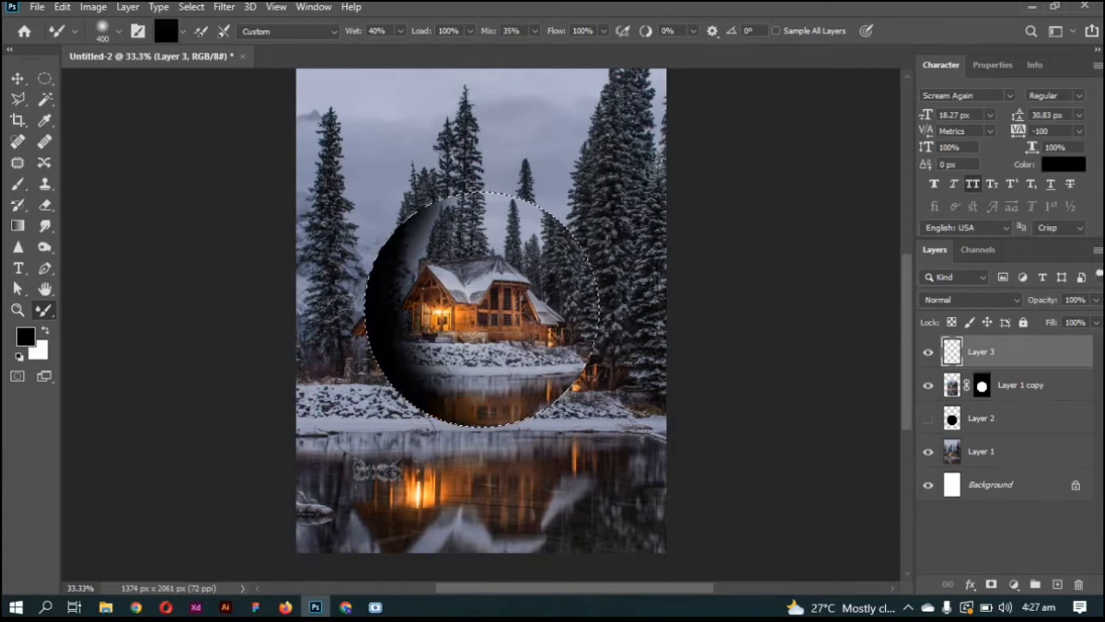
{"action": "left_click", "coordinate": [46, 334]}
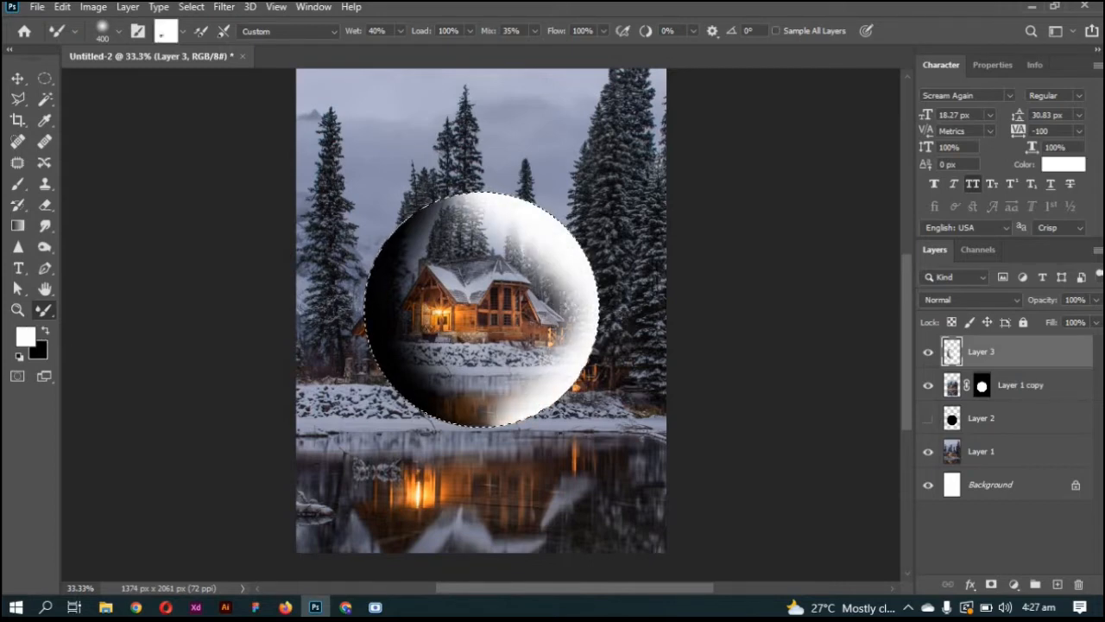
Set the blend mode of the black-and-white shading on Layer 3 to Soft Light, and deselect
{"action": "key", "text": "v"}
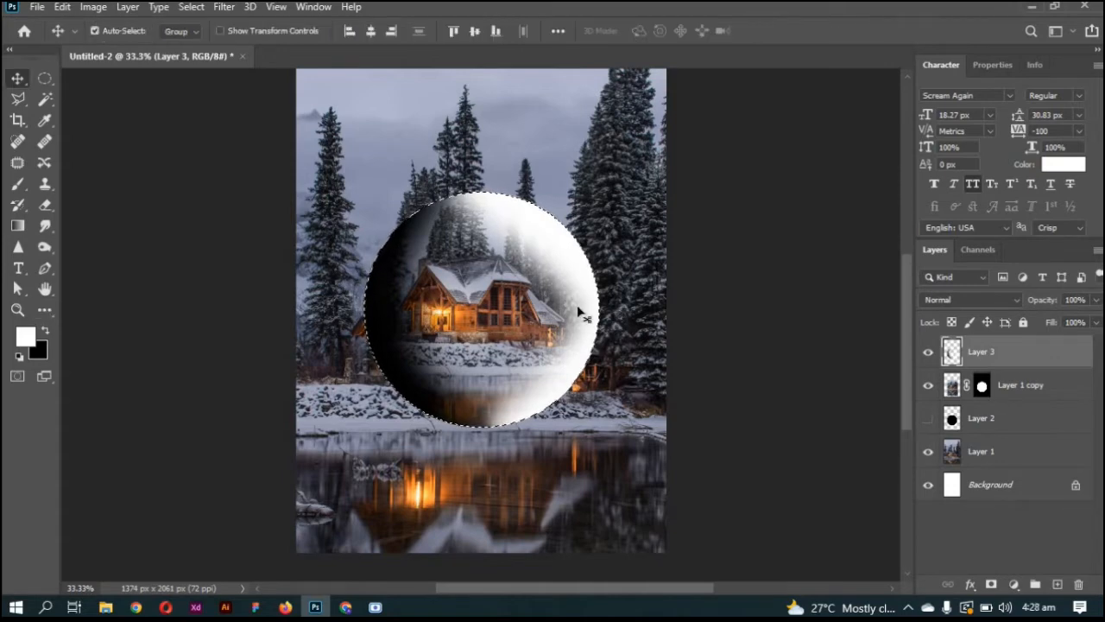
{"action": "key", "text": "ctrl"}
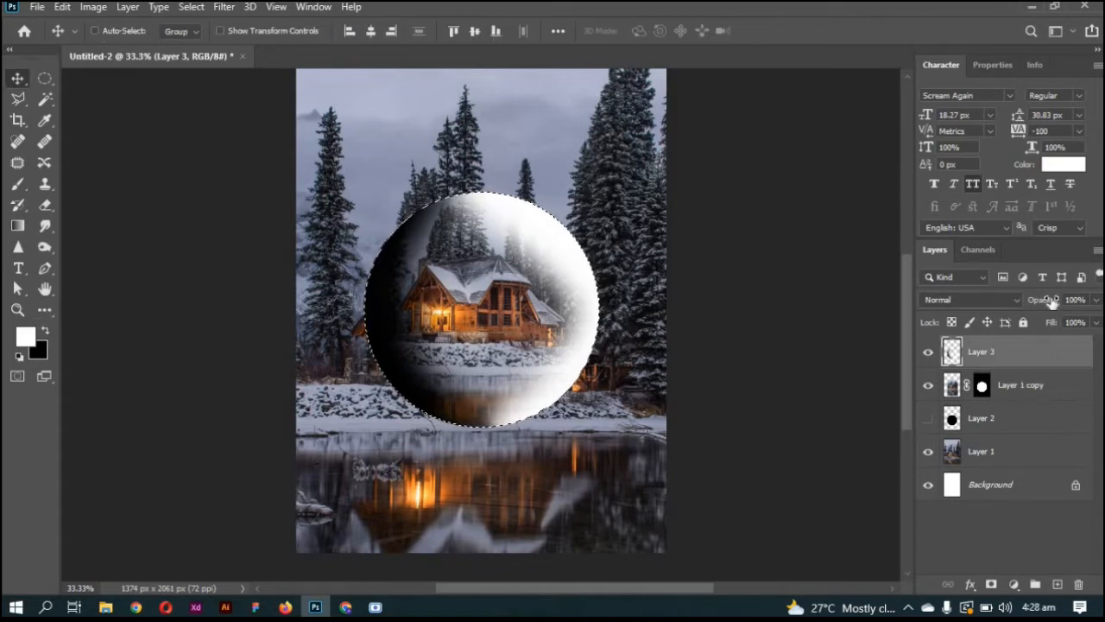
{"action": "left_click_drag", "start_coordinate": [1051, 300], "coordinate": [1098, 309]}
{"action": "left_click", "coordinate": [972, 301]}
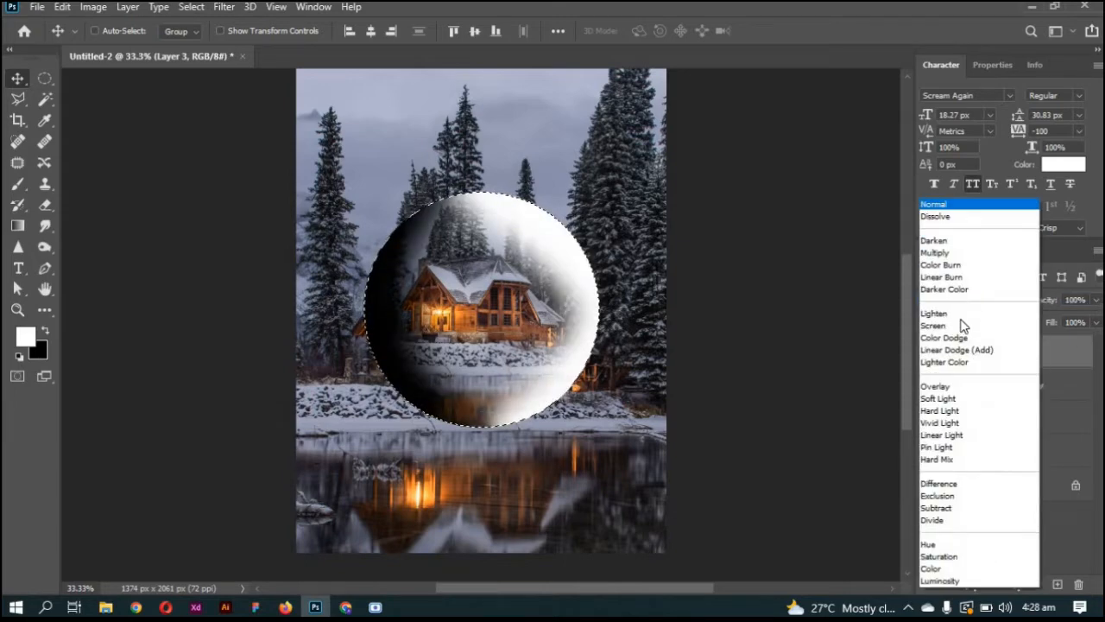
{"action": "left_click", "coordinate": [957, 399]}
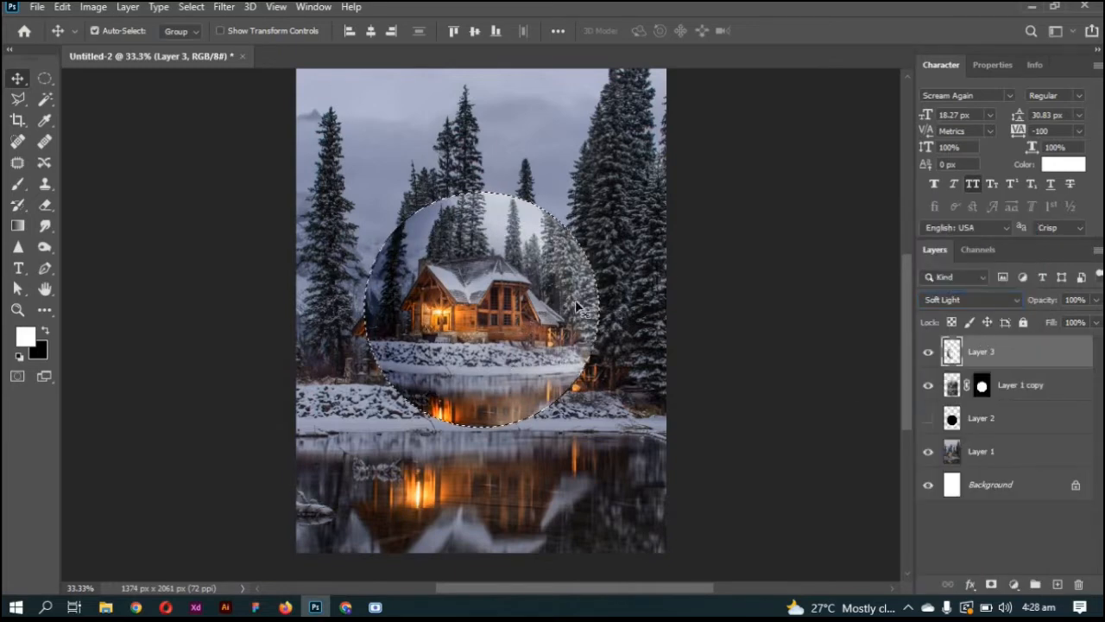
{"action": "key", "text": "ctrl+d"}
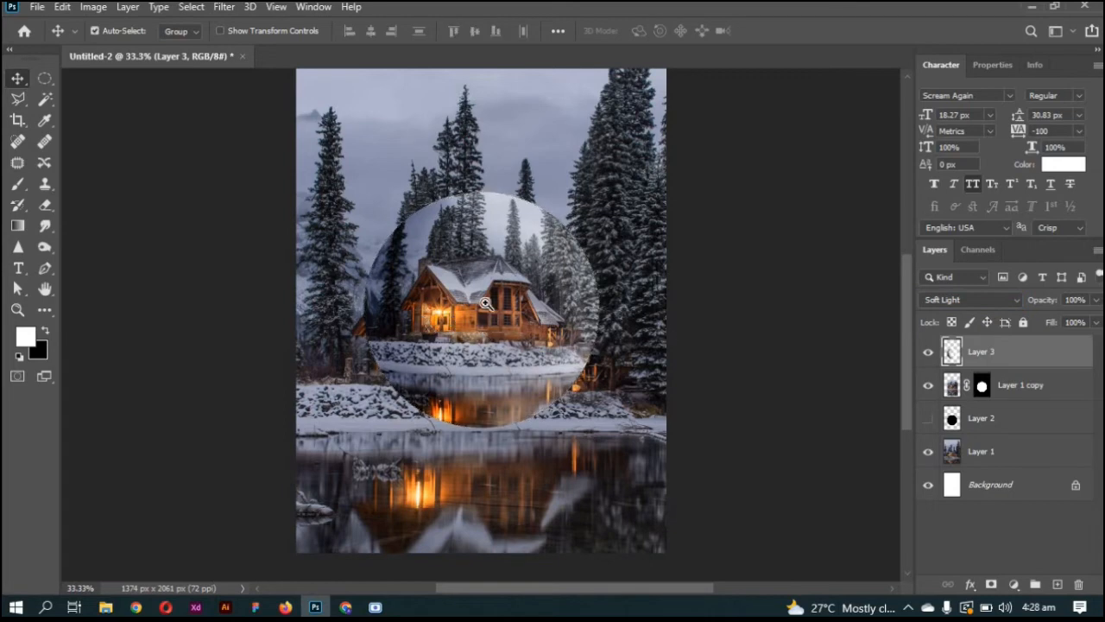
{"action": "left_click_drag", "start_coordinate": [486, 303], "coordinate": [460, 291]}
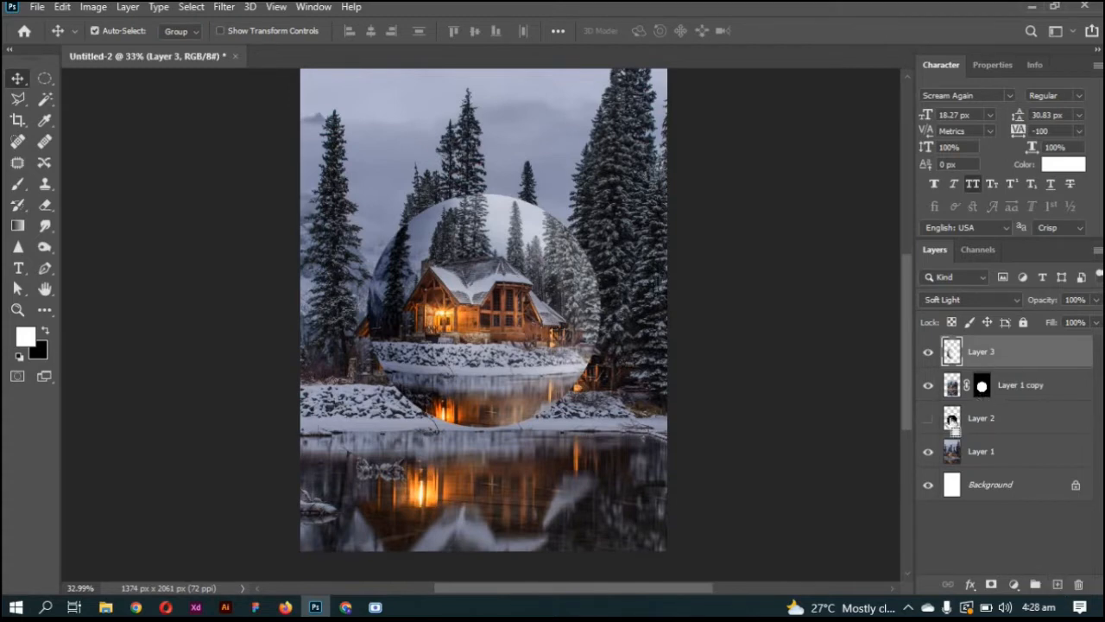
Load the circle as a selection and paint a soft white glow over the cabin's right half on a new layer
{"action": "left_click", "coordinate": [951, 419], "text": "ctrl"}
{"action": "left_click", "coordinate": [1057, 585]}
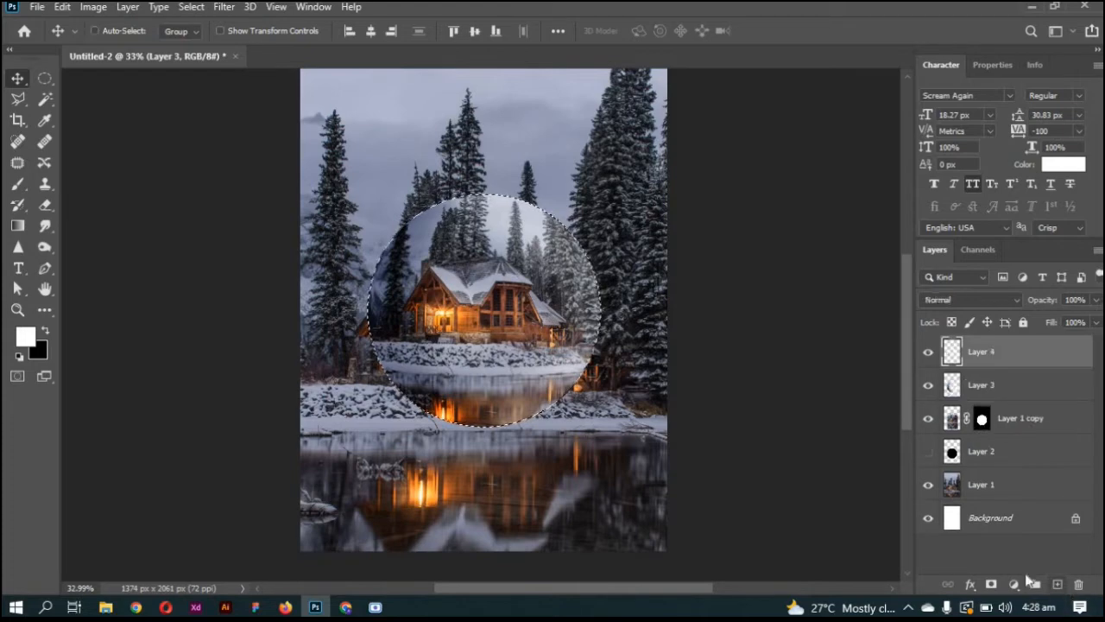
{"action": "key", "text": "b"}
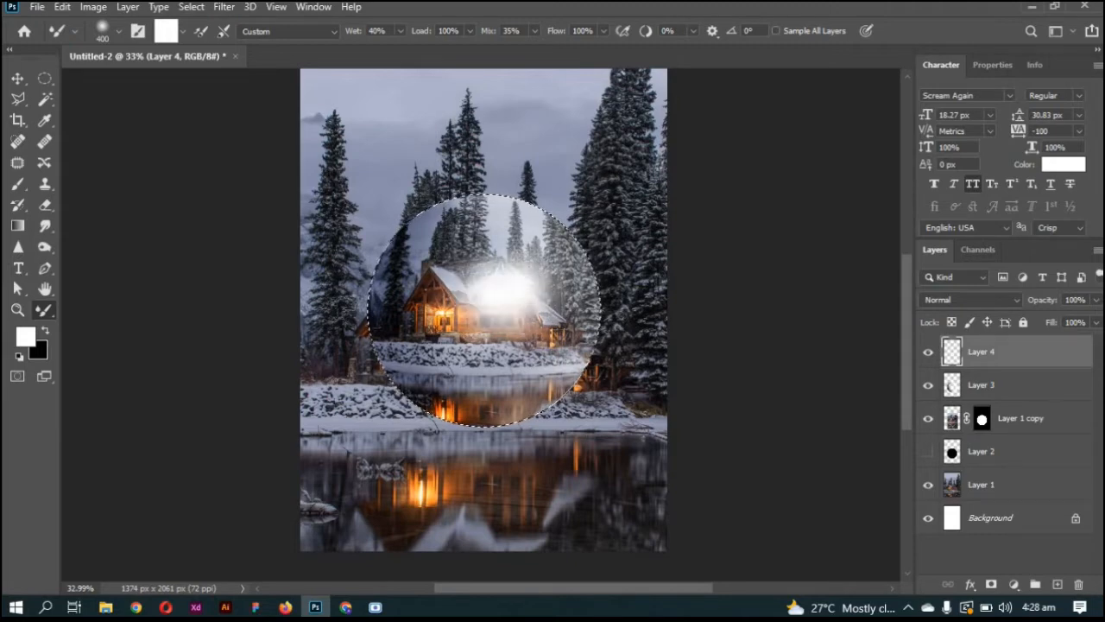
Set Layer 4's blend mode to Overlay and its opacity to 80%, and clear the selection
{"action": "key", "text": "v"}
{"action": "left_click", "coordinate": [968, 299]}
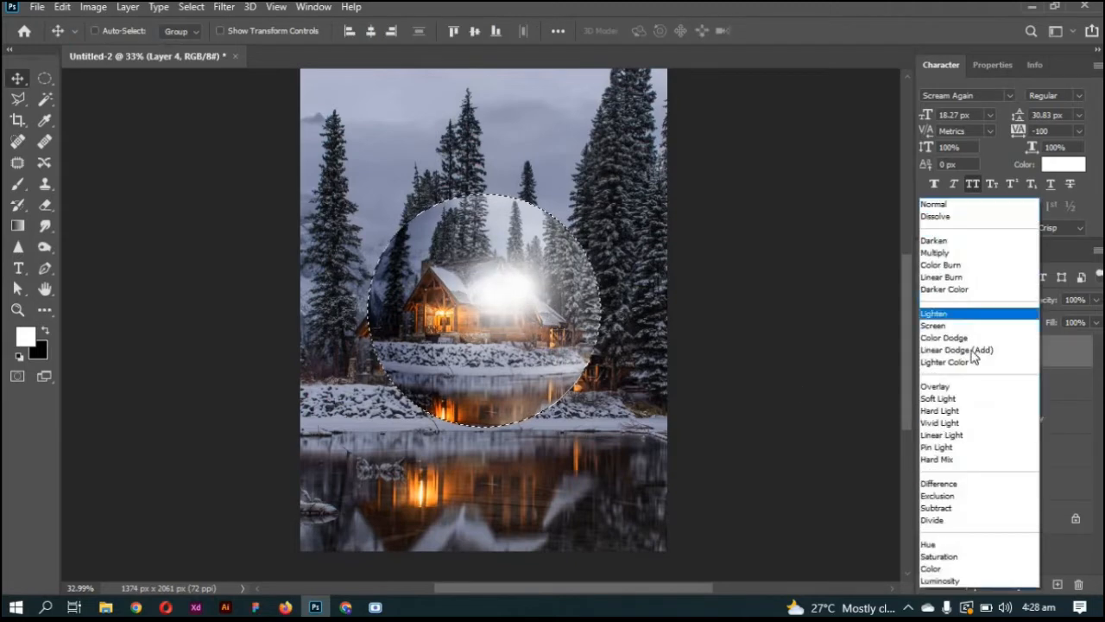
{"action": "key", "text": "Return"}
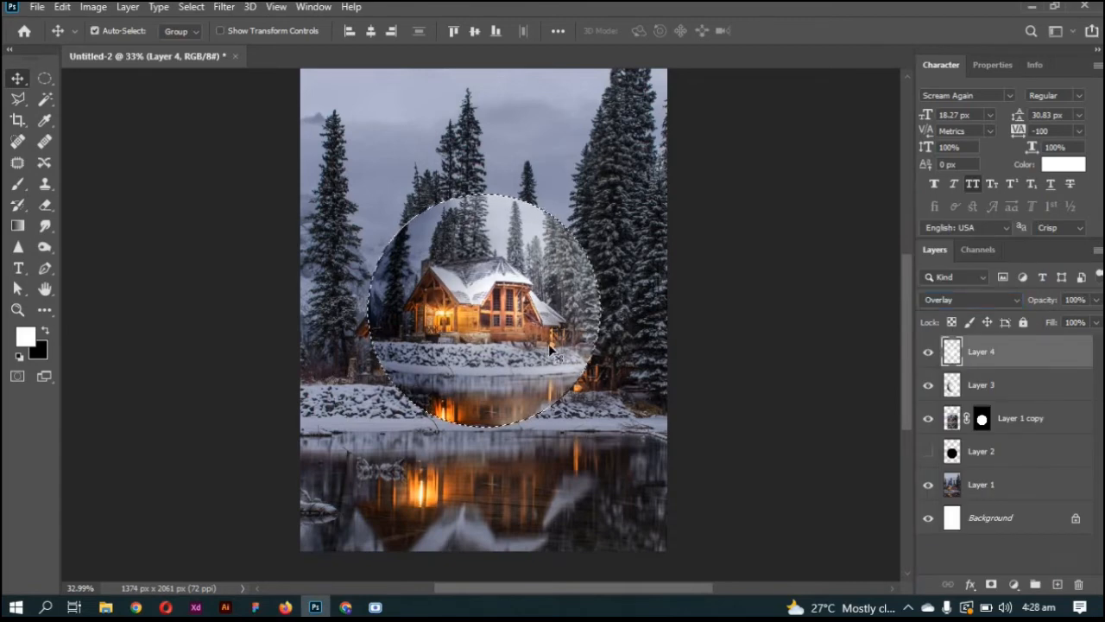
{"action": "key", "text": "ctrl+d"}
{"action": "key", "text": "ctrl+plus"}
{"action": "key", "text": "ctrl+plus"}
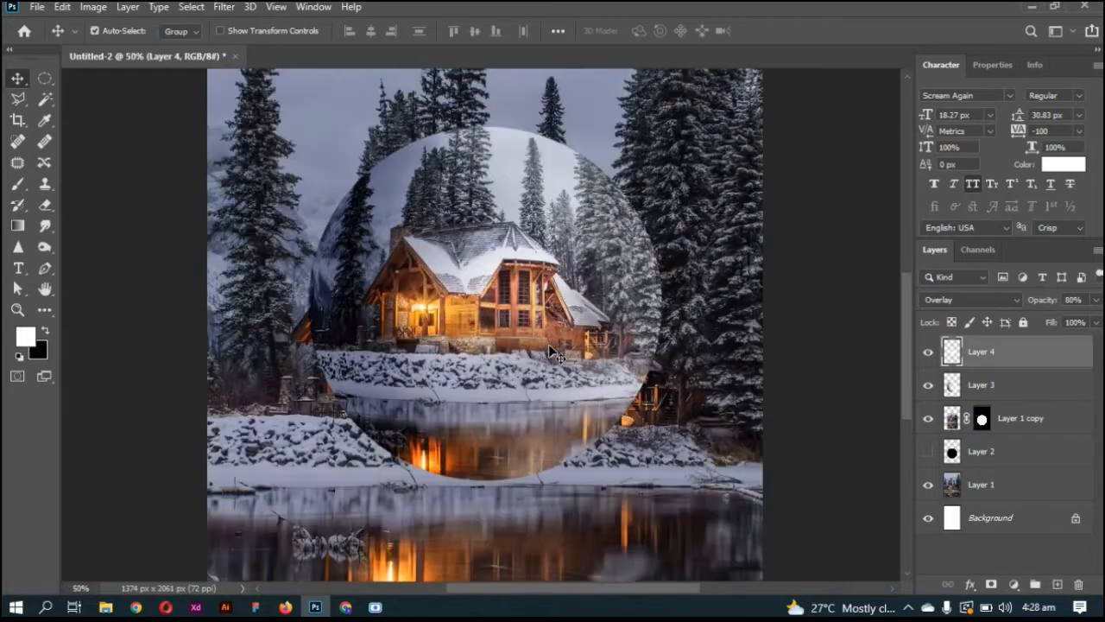
{"action": "scroll", "coordinate": [524, 324], "scroll_direction": "down", "scroll_amount": 4}
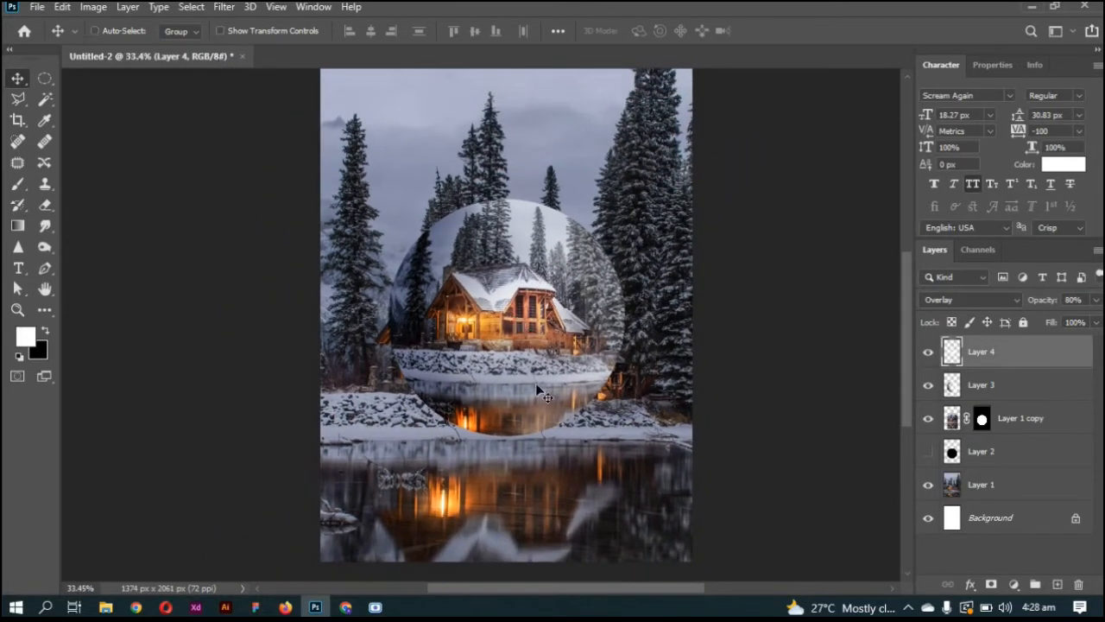
{"action": "scroll", "coordinate": [536, 383], "scroll_direction": "down", "scroll_amount": 2}
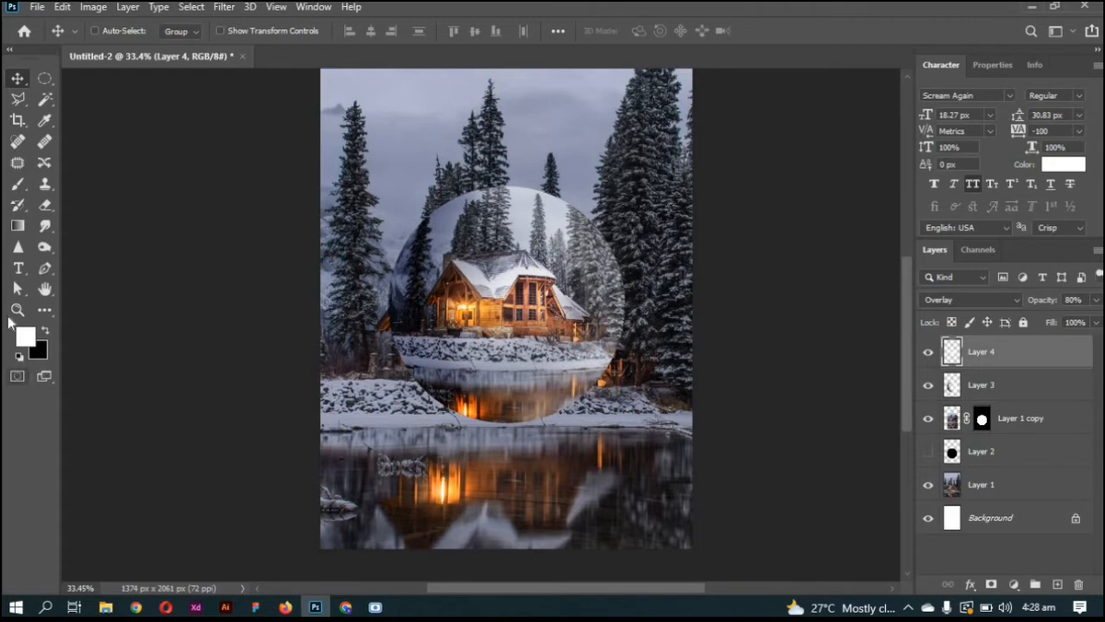
Draw a flat white ellipse about 1101 × 54 px across the water below the sphere
{"action": "key", "text": "u"}
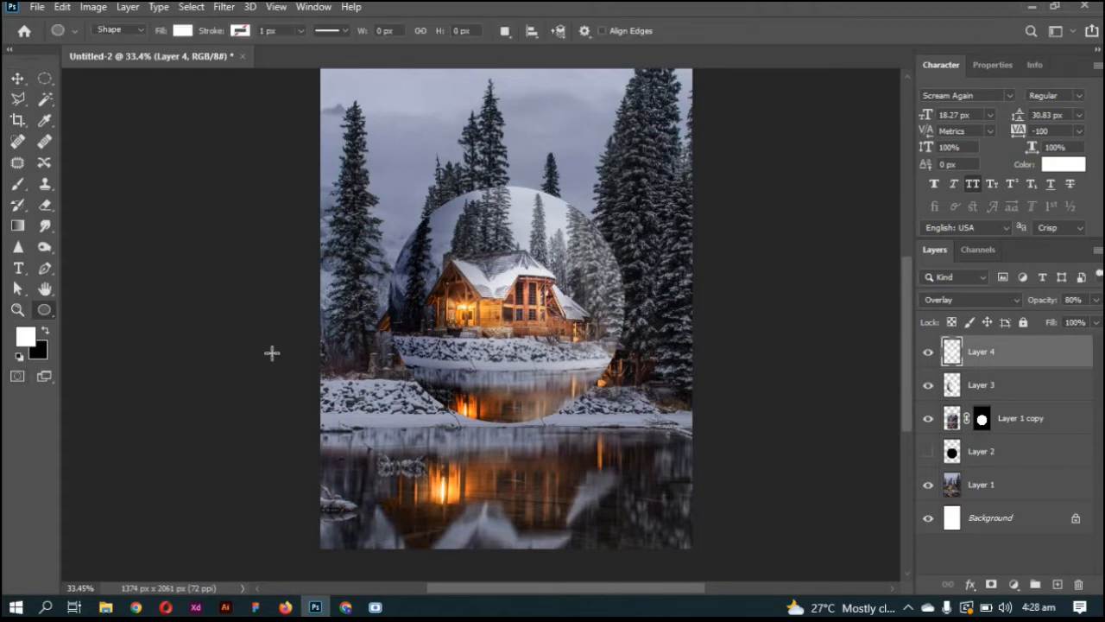
{"action": "left_click_drag", "start_coordinate": [388, 474], "coordinate": [671, 488]}
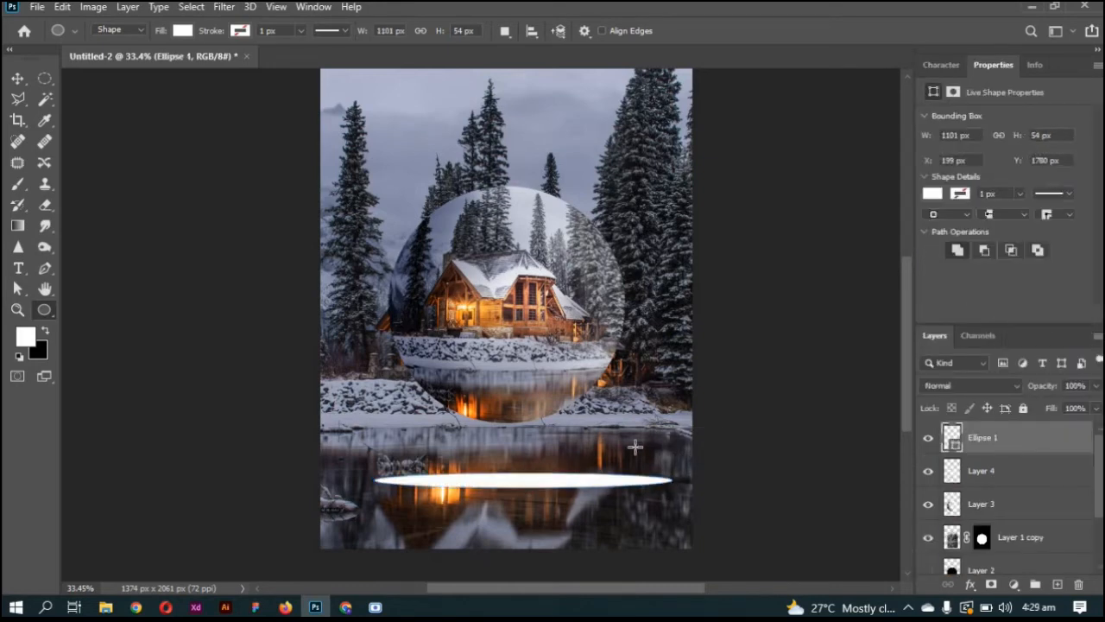
Centre the white ellipse horizontally on the canvas and raise it about 54 px towards the sphere
{"action": "key", "text": "v"}
{"action": "key", "text": "ctrl+a"}
{"action": "left_click", "coordinate": [373, 34]}
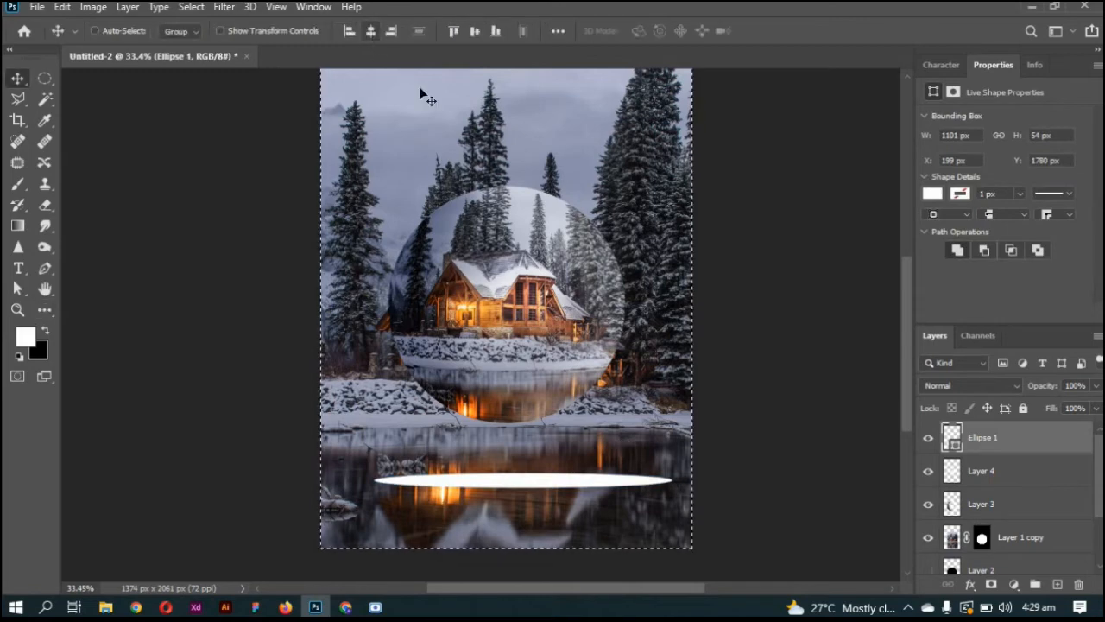
{"action": "key", "text": "ctrl+d"}
{"action": "left_click_drag", "start_coordinate": [607, 520], "coordinate": [608, 506]}
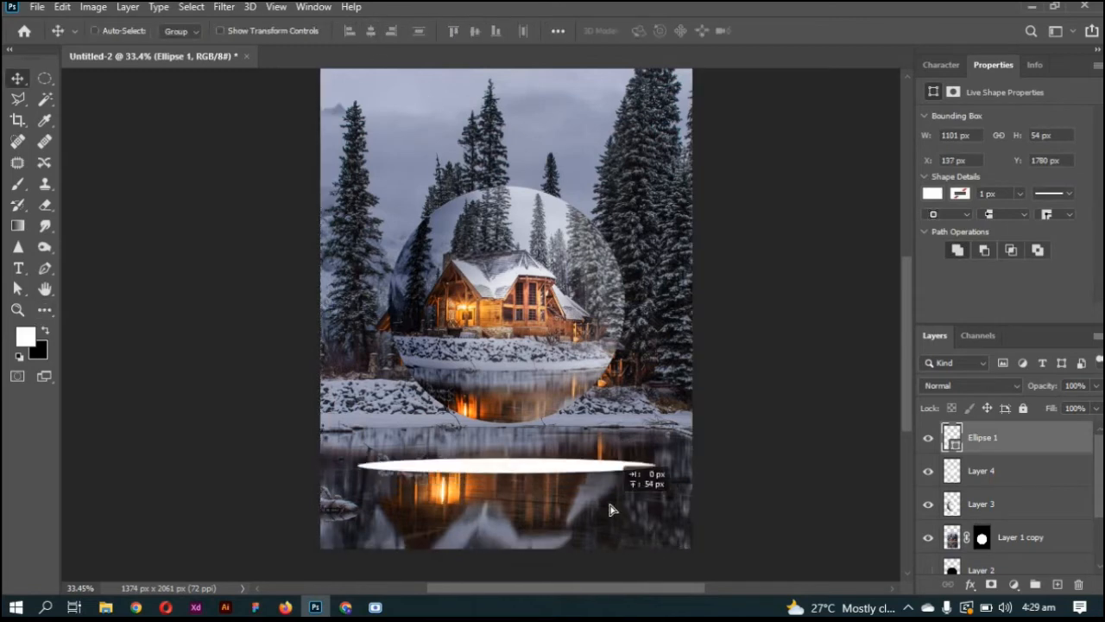
{"action": "scroll", "coordinate": [600, 459], "scroll_direction": "up", "scroll_amount": 1}
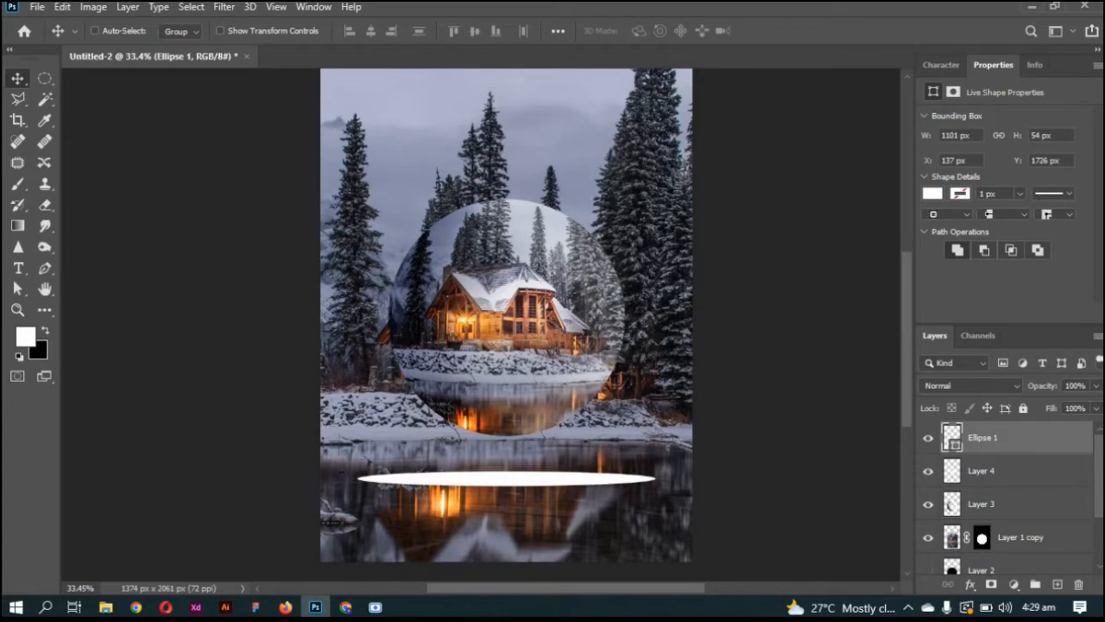
Convert the ellipse to a smart object and apply a Gaussian Blur with a radius of 8.0 pixels
{"action": "left_click", "coordinate": [224, 7]}
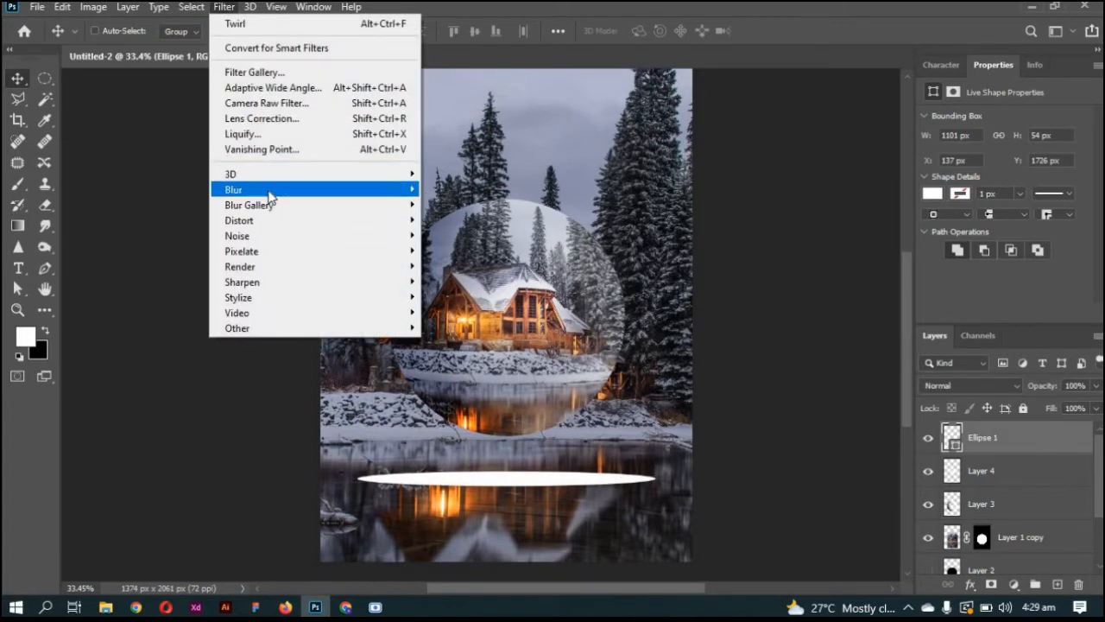
{"action": "mouse_move", "coordinate": [271, 191]}
{"action": "left_click", "coordinate": [504, 256]}
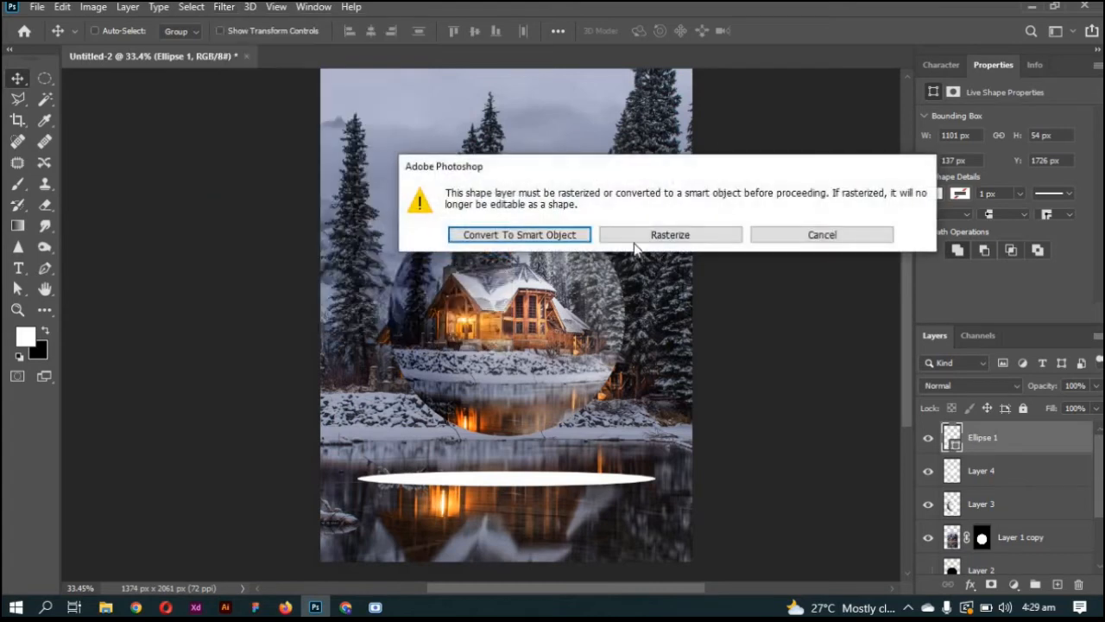
{"action": "left_click", "coordinate": [582, 237]}
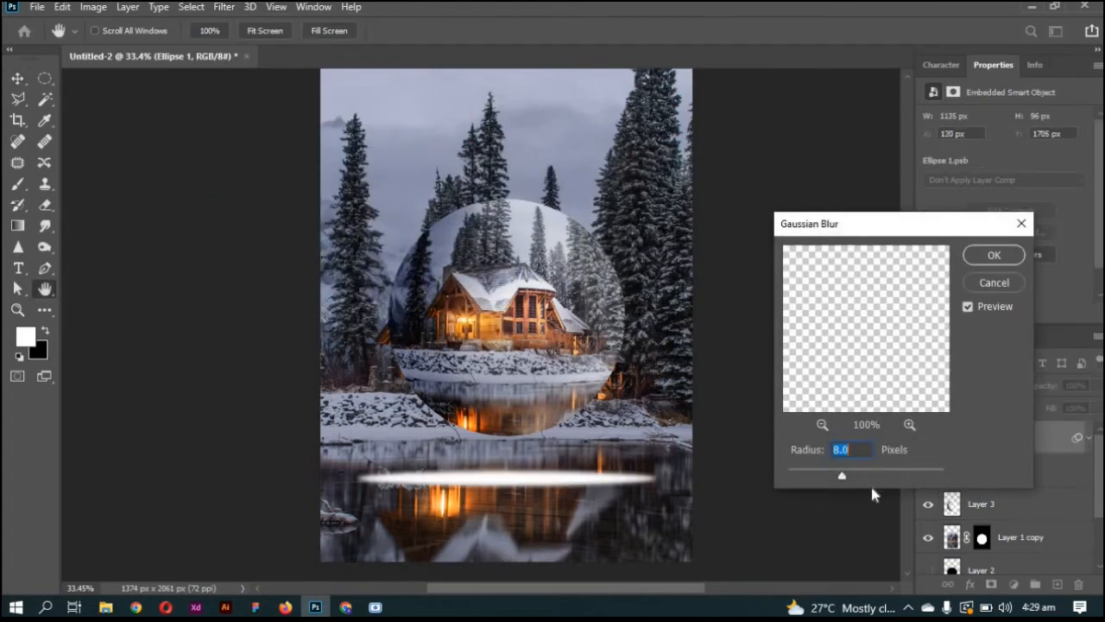
{"action": "key", "text": "Return"}
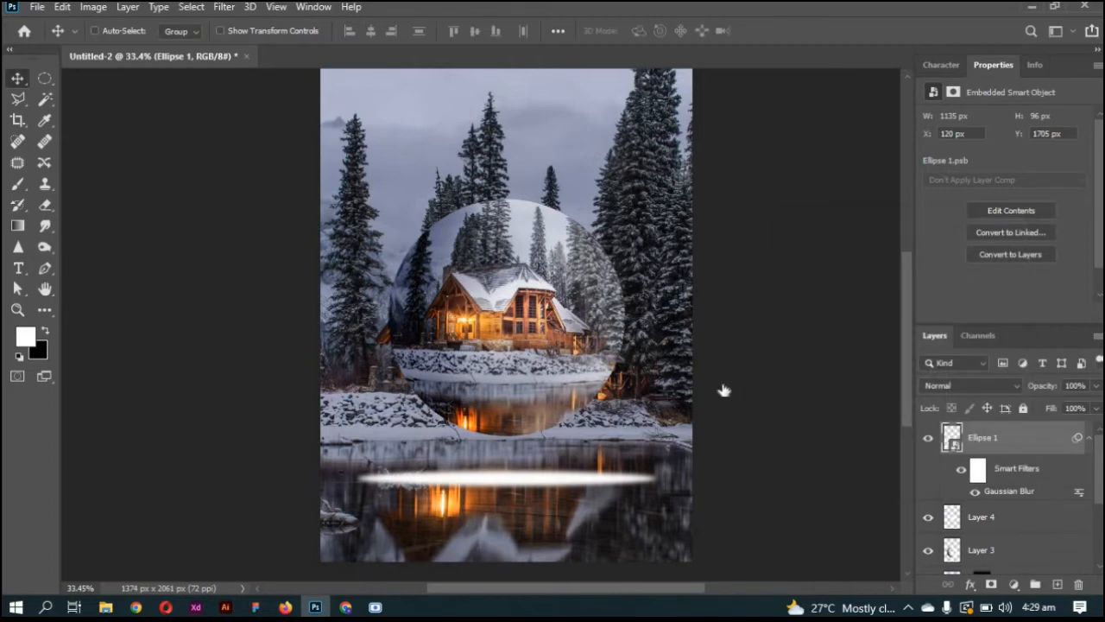
Recolour the blurred ellipse with a 000000 black Color Overlay and set its layer blend mode to Darker Color
{"action": "key", "text": "space"}
{"action": "double_click", "coordinate": [1036, 437]}
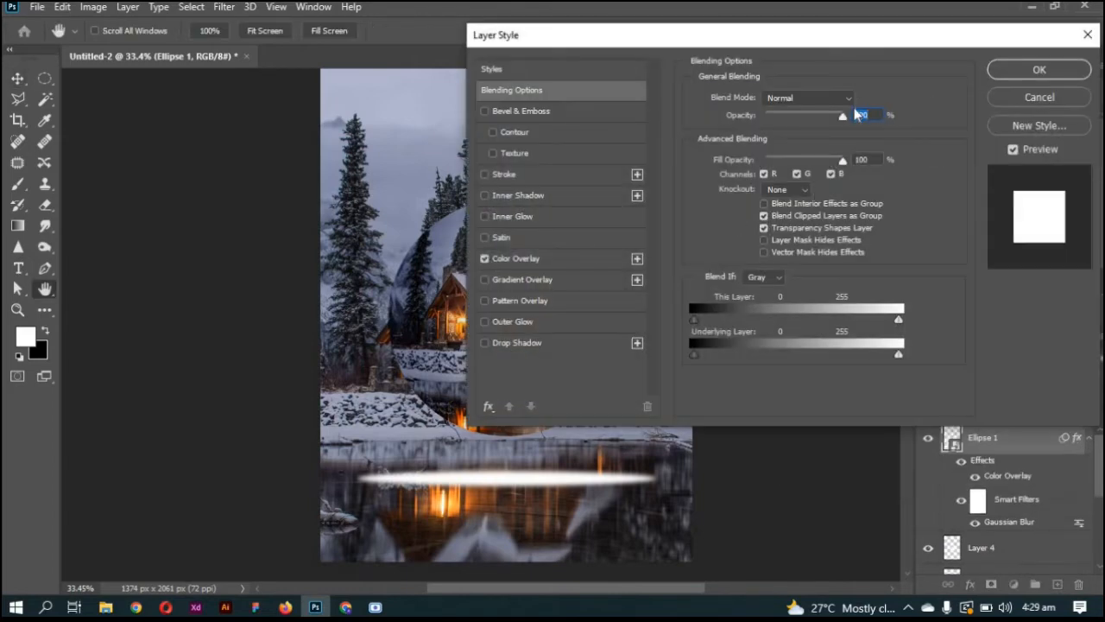
{"action": "left_click", "coordinate": [562, 264]}
{"action": "left_click", "coordinate": [858, 99]}
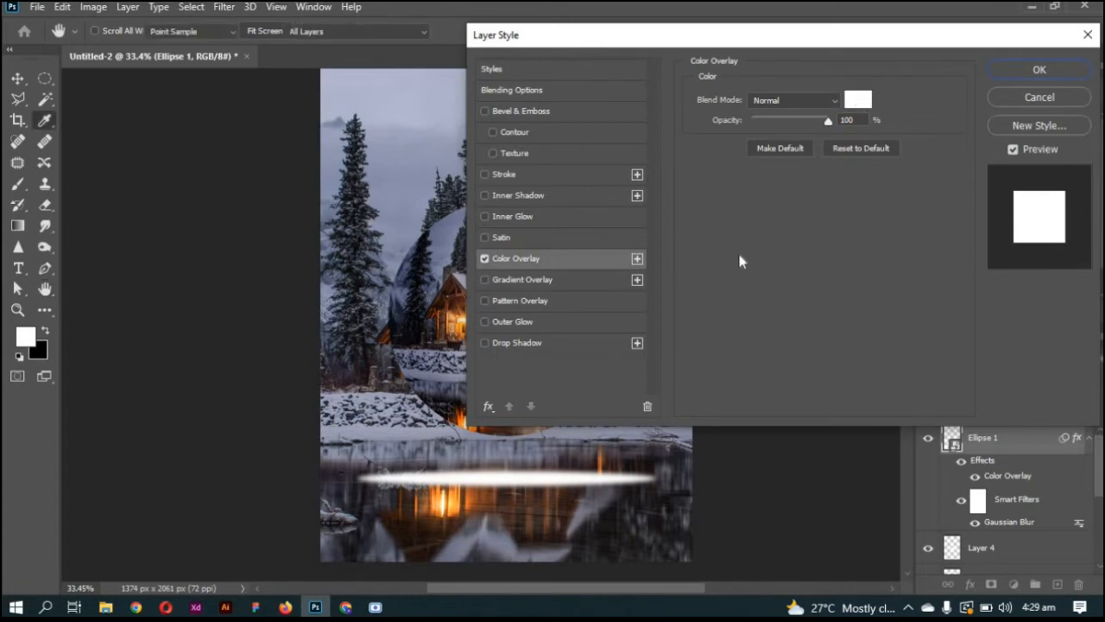
{"action": "type", "text": "000000"}
{"action": "key", "text": "Return"}
{"action": "key", "text": "Return"}
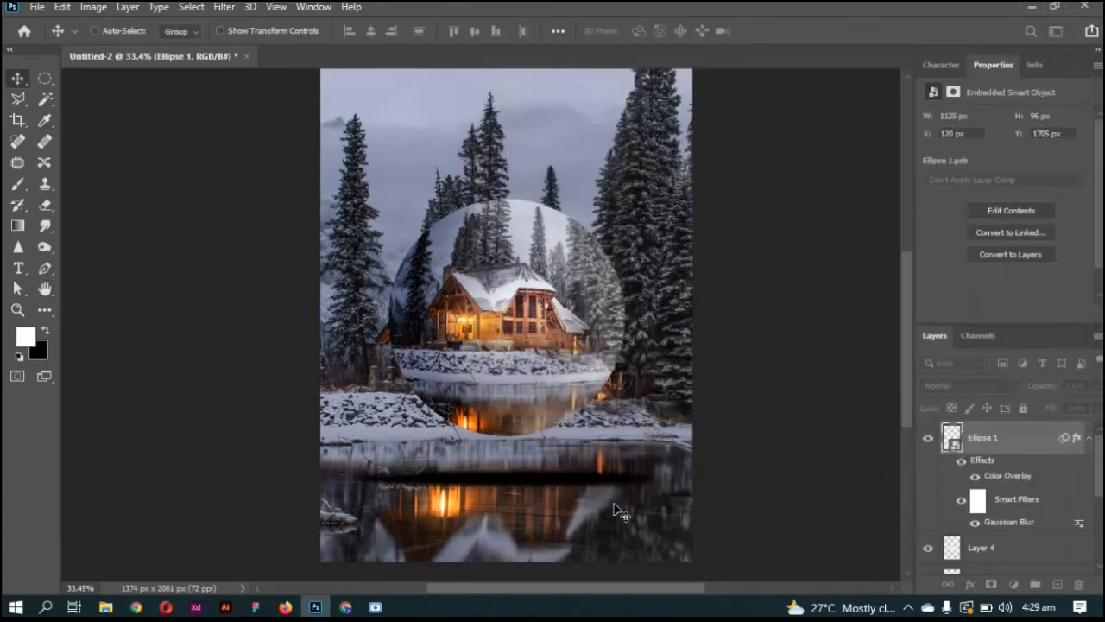
{"action": "left_click", "coordinate": [943, 388]}
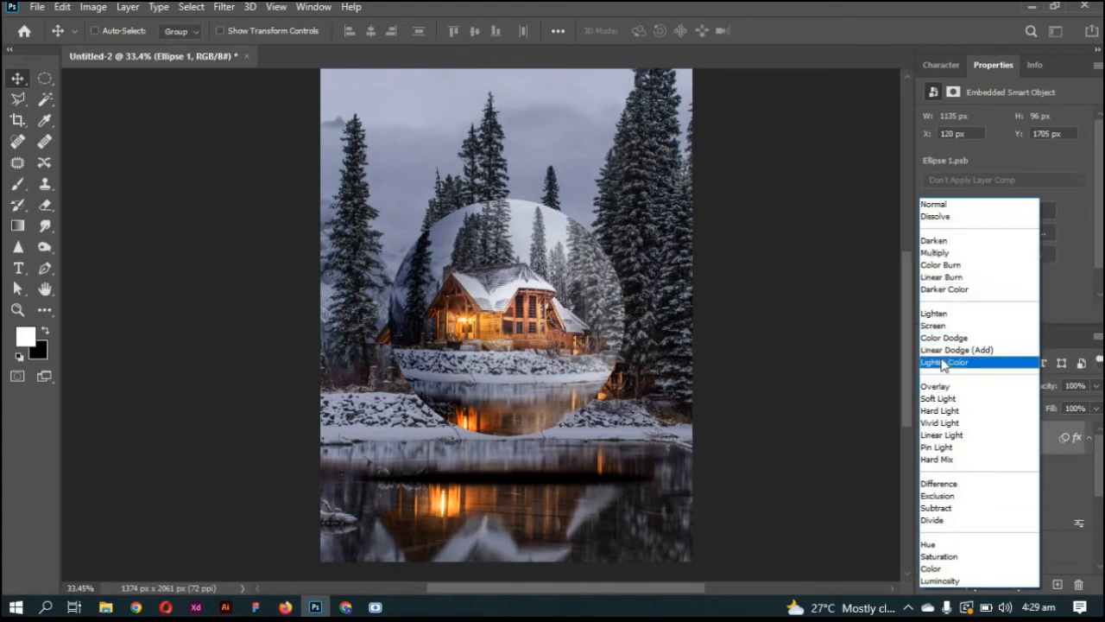
{"action": "left_click", "coordinate": [939, 288]}
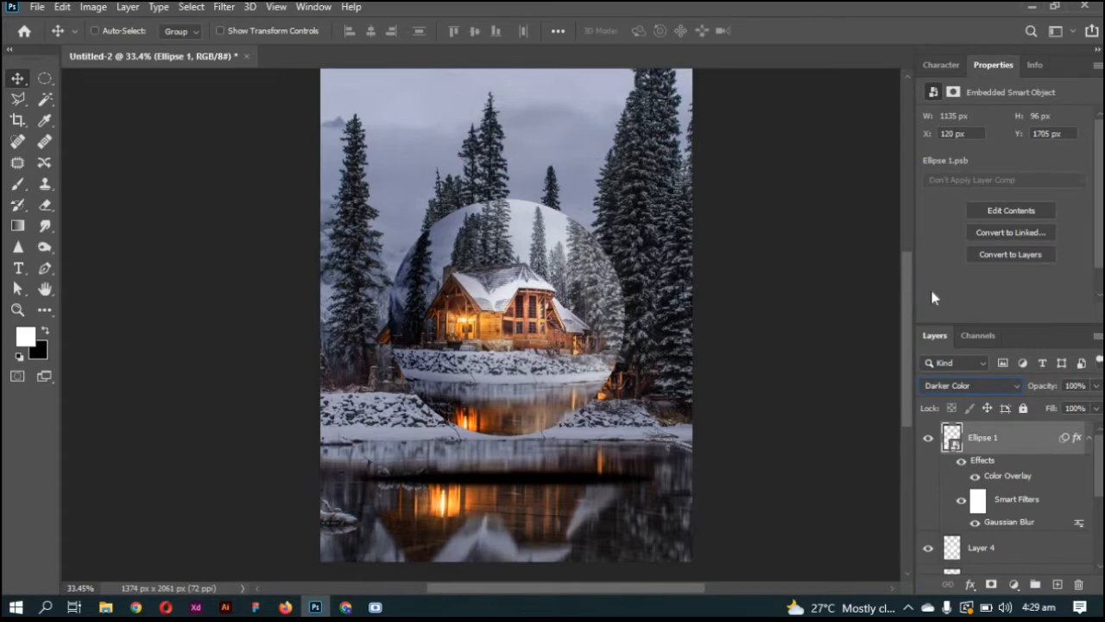
Set the shadow ellipse to Linear Burn at 50% opacity and reshape it to about 793 × 123 px beneath the sphere
{"action": "key", "text": "Up"}
{"action": "key", "text": "1"}
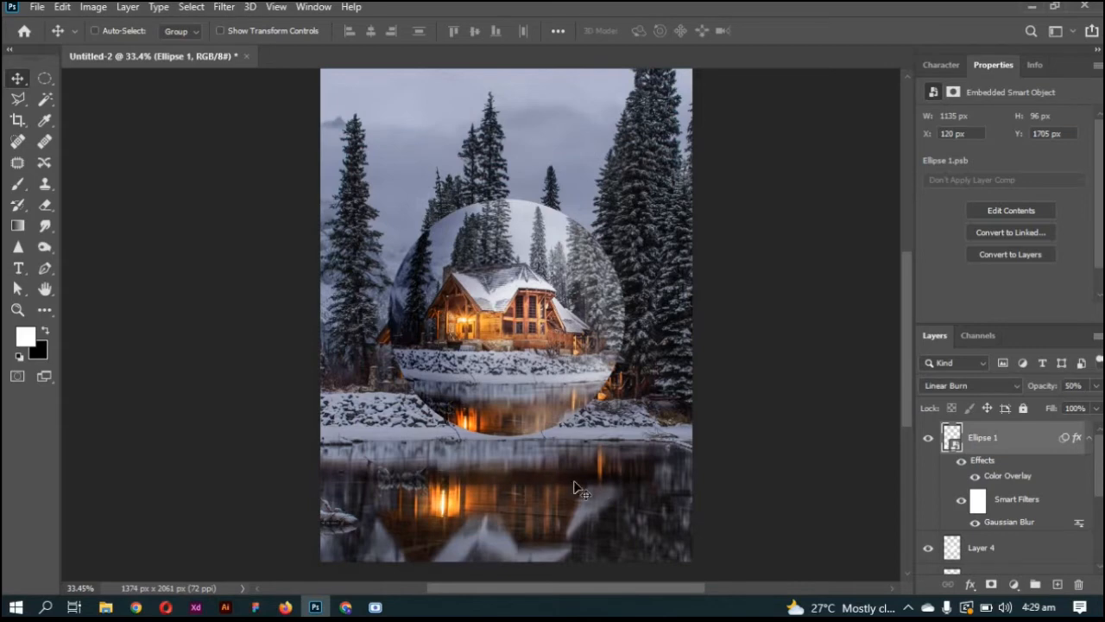
{"action": "key", "text": "ctrl+t"}
{"action": "key", "text": "Return"}
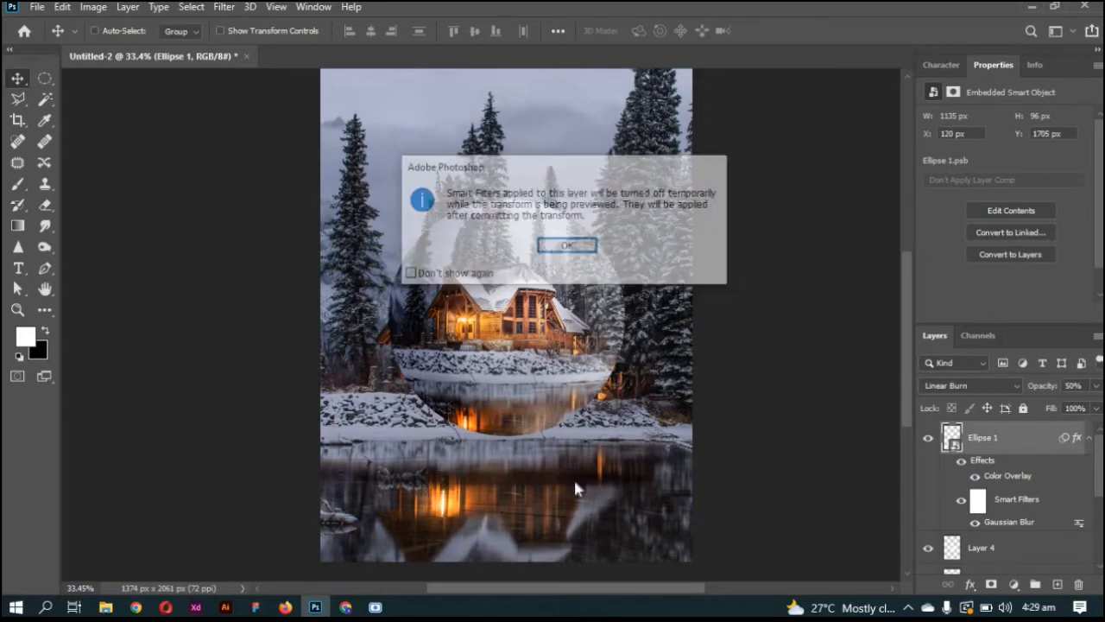
{"action": "left_click_drag", "start_coordinate": [655, 477], "coordinate": [617, 469]}
{"action": "left_click_drag", "start_coordinate": [510, 503], "coordinate": [528, 501]}
{"action": "key", "text": "Return"}
{"action": "scroll", "coordinate": [536, 492], "scroll_direction": "up", "scroll_amount": 1}
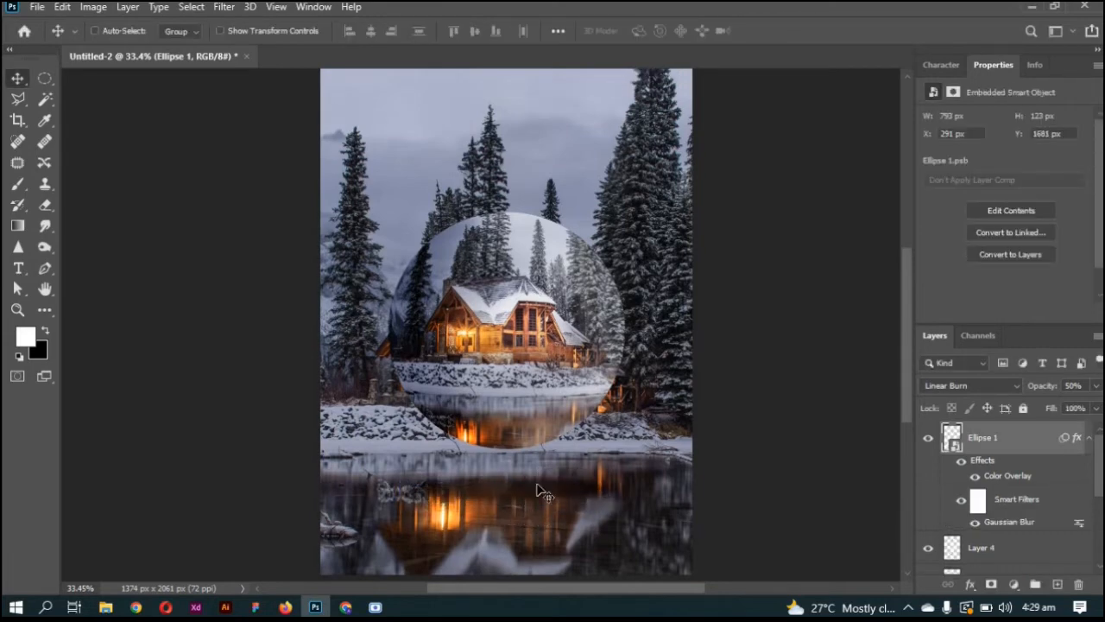
{"action": "scroll", "coordinate": [553, 362], "scroll_direction": "down", "scroll_amount": 3}
{"action": "left_click_drag", "start_coordinate": [518, 347], "coordinate": [594, 374]}
{"action": "key", "text": "ctrl+z"}
{"action": "scroll", "coordinate": [969, 539], "scroll_direction": "down", "scroll_amount": 3}
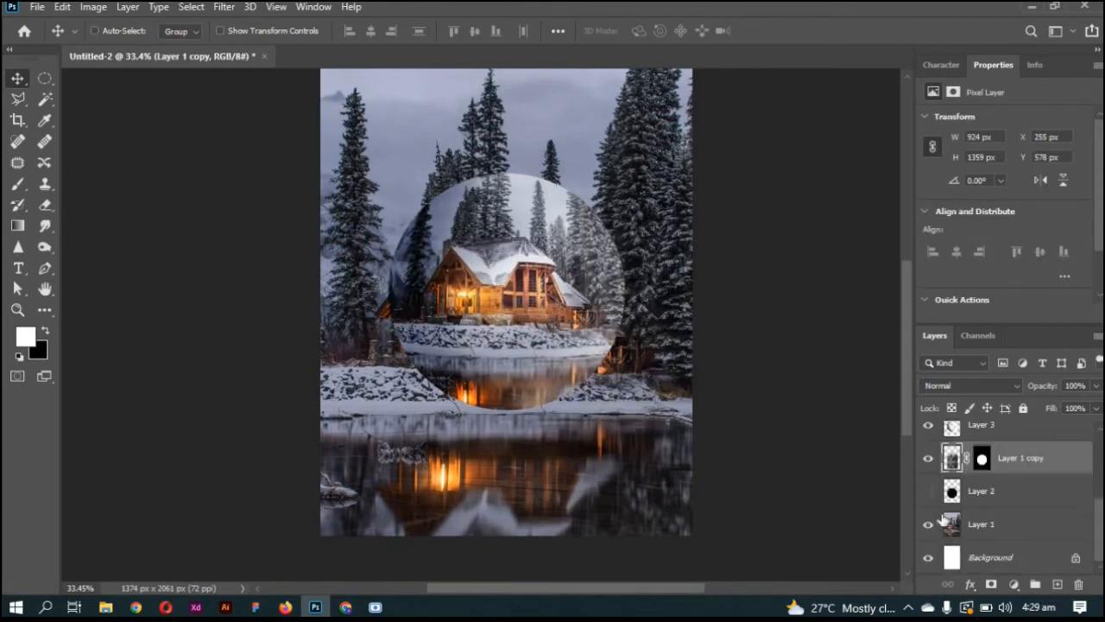
{"action": "scroll", "coordinate": [941, 520], "scroll_direction": "up", "scroll_amount": 5}
{"action": "key", "text": "Tab"}
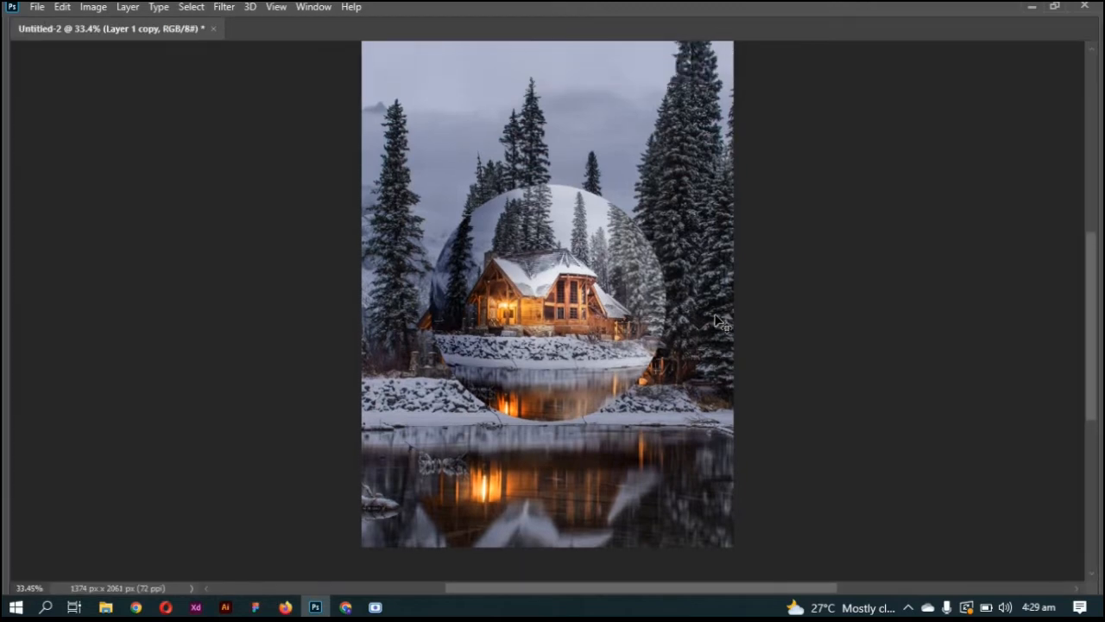
{"action": "scroll", "coordinate": [704, 327], "scroll_direction": "up", "scroll_amount": 2}
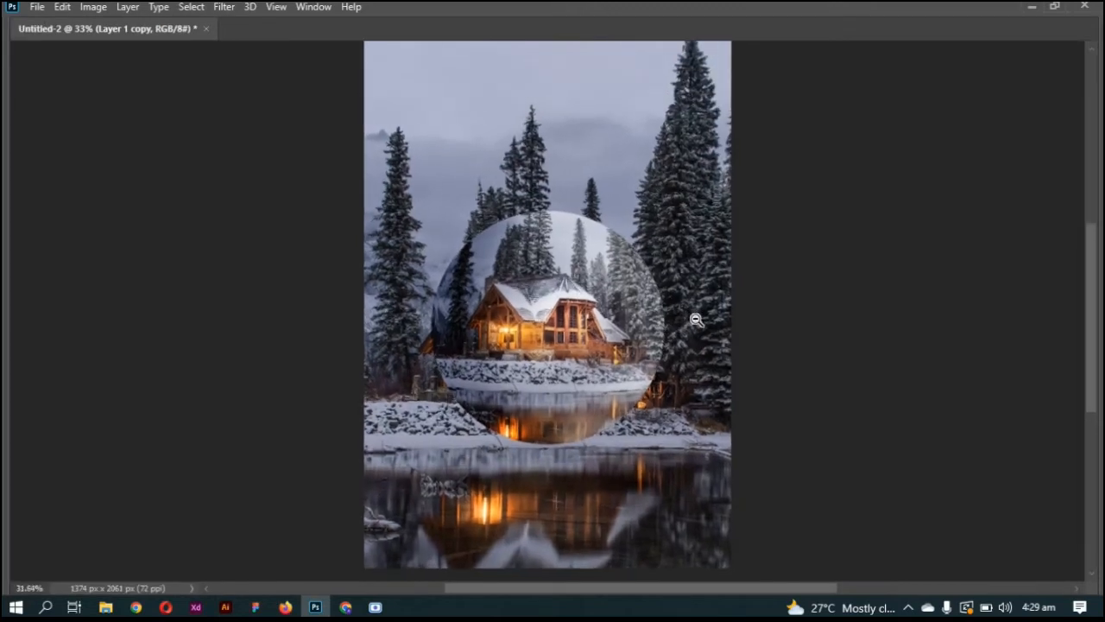
{"action": "scroll", "coordinate": [696, 320], "scroll_direction": "up", "scroll_amount": 1}
{"action": "key", "text": "Tab"}
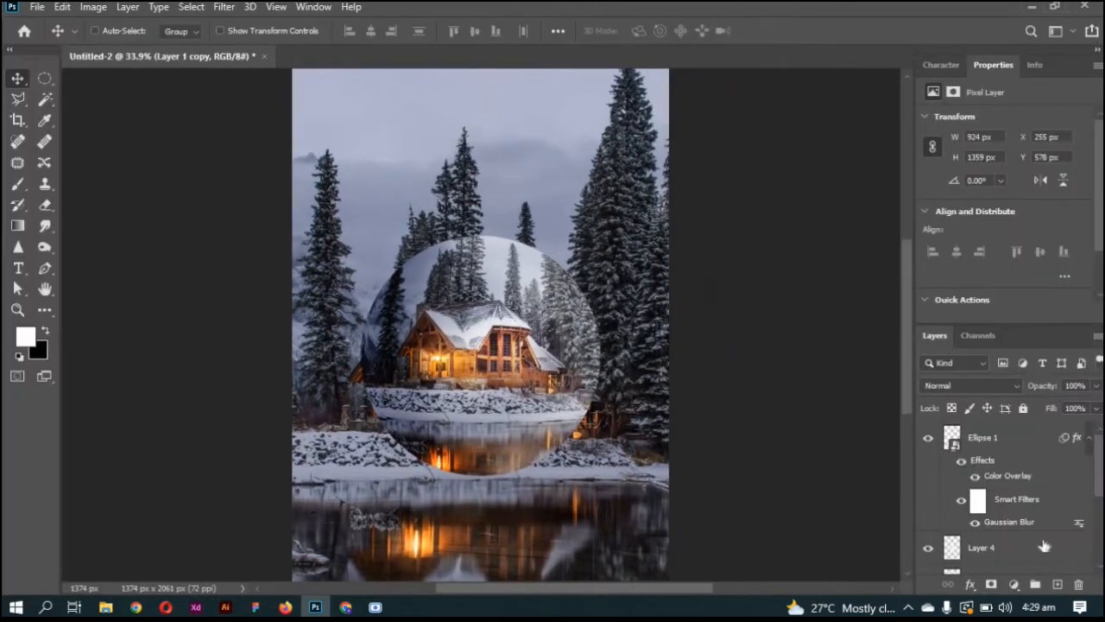
Add a Levels adjustment layer above Ellipse 1, lowering the white output level and setting the midtone input to 0.87
{"action": "left_click", "coordinate": [984, 438]}
{"action": "left_click", "coordinate": [1016, 585]}
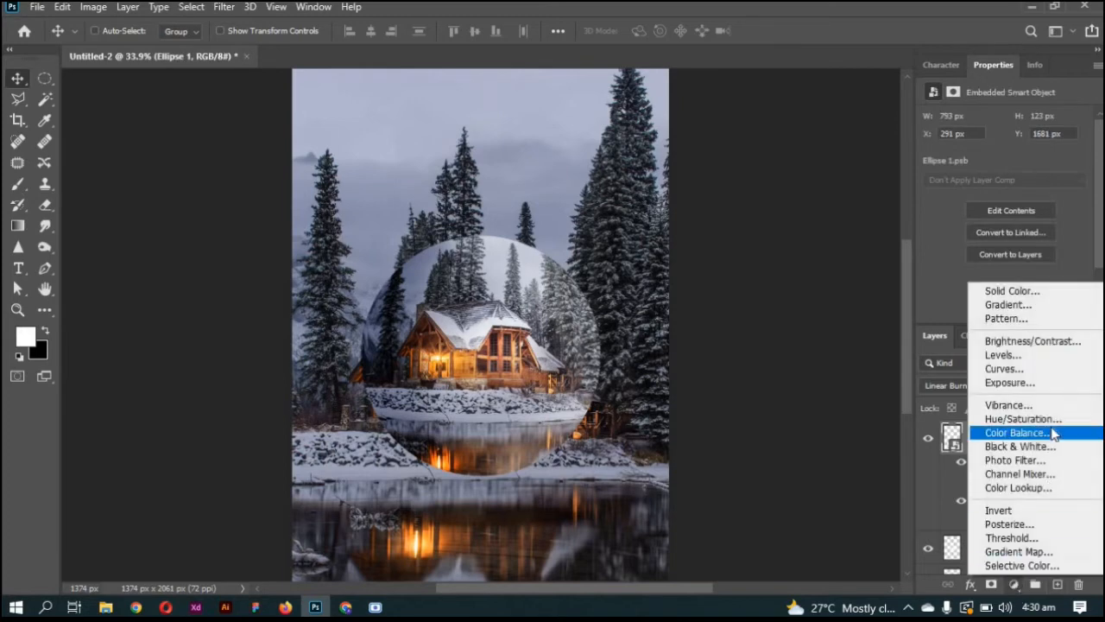
{"action": "left_click", "coordinate": [994, 354]}
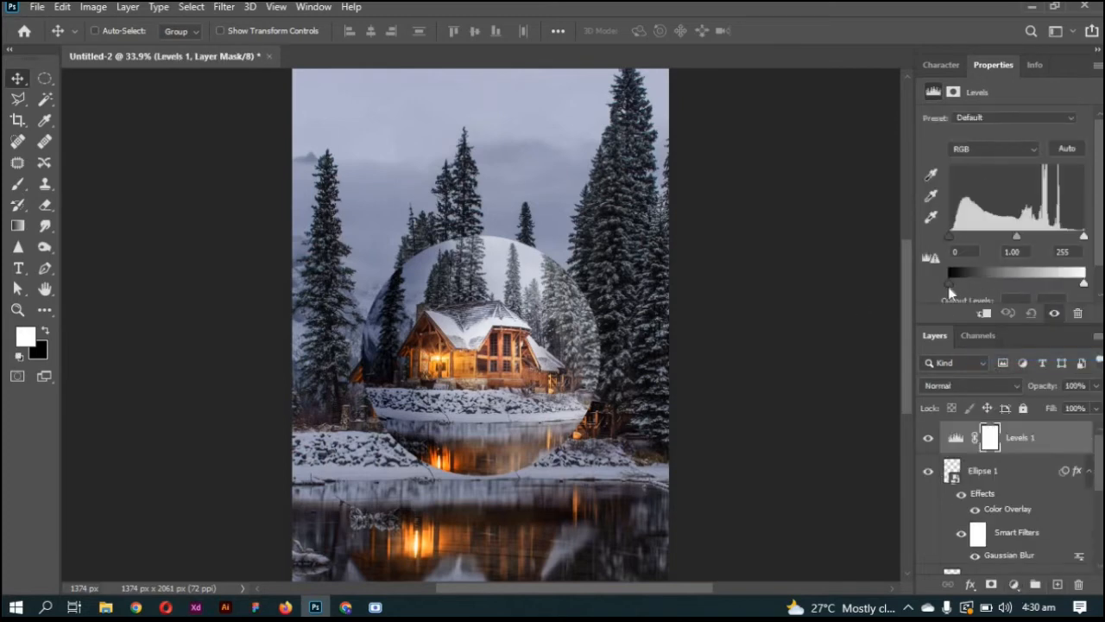
{"action": "mouse_move", "coordinate": [951, 285]}
{"action": "left_mouse_down"}
{"action": "mouse_move", "coordinate": [963, 288]}
{"action": "mouse_move", "coordinate": [937, 286]}
{"action": "left_mouse_up"}
{"action": "left_click_drag", "start_coordinate": [1081, 286], "coordinate": [1065, 285]}
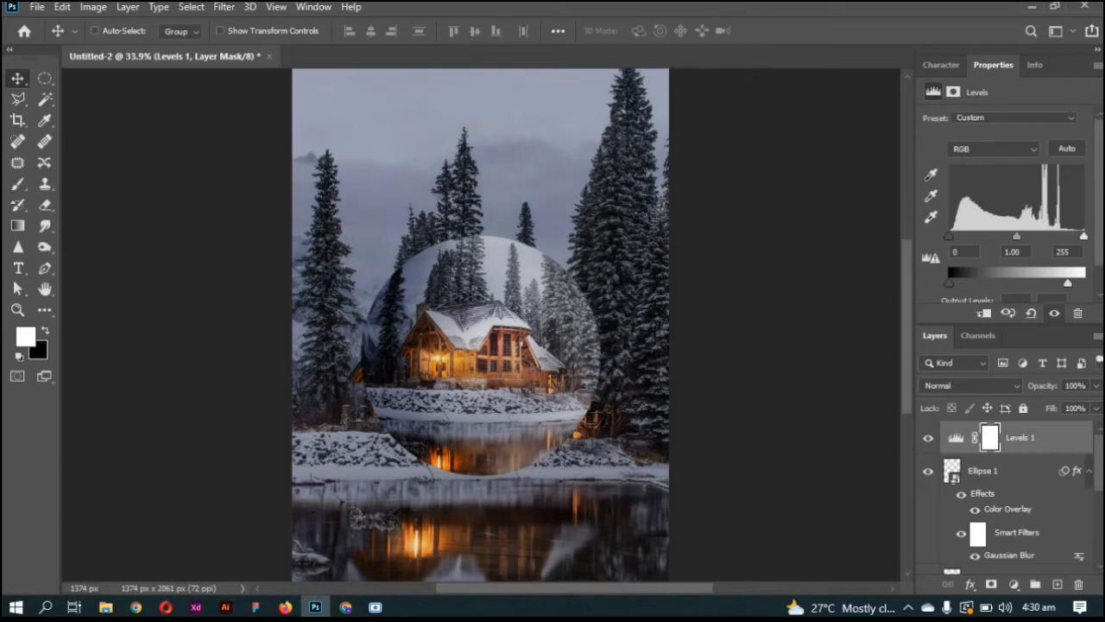
{"action": "left_click_drag", "start_coordinate": [1084, 236], "coordinate": [1022, 234]}
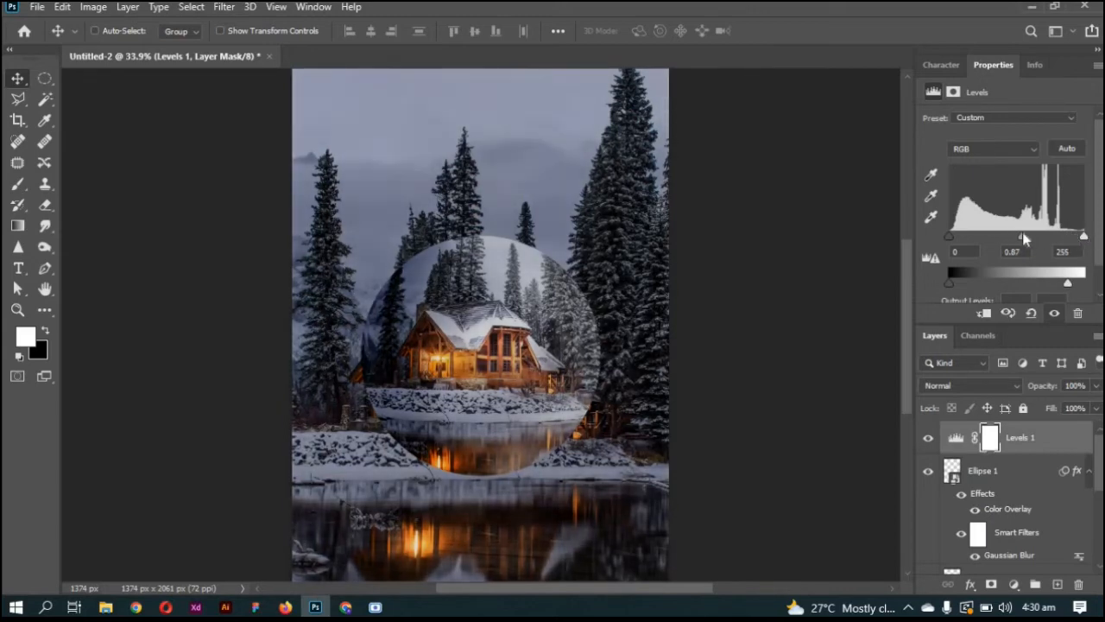
Add a Color Balance adjustment layer with midtones at Cyan/Red +57, Magenta/Green +3 and Yellow/Blue -6
{"action": "left_click", "coordinate": [1016, 587]}
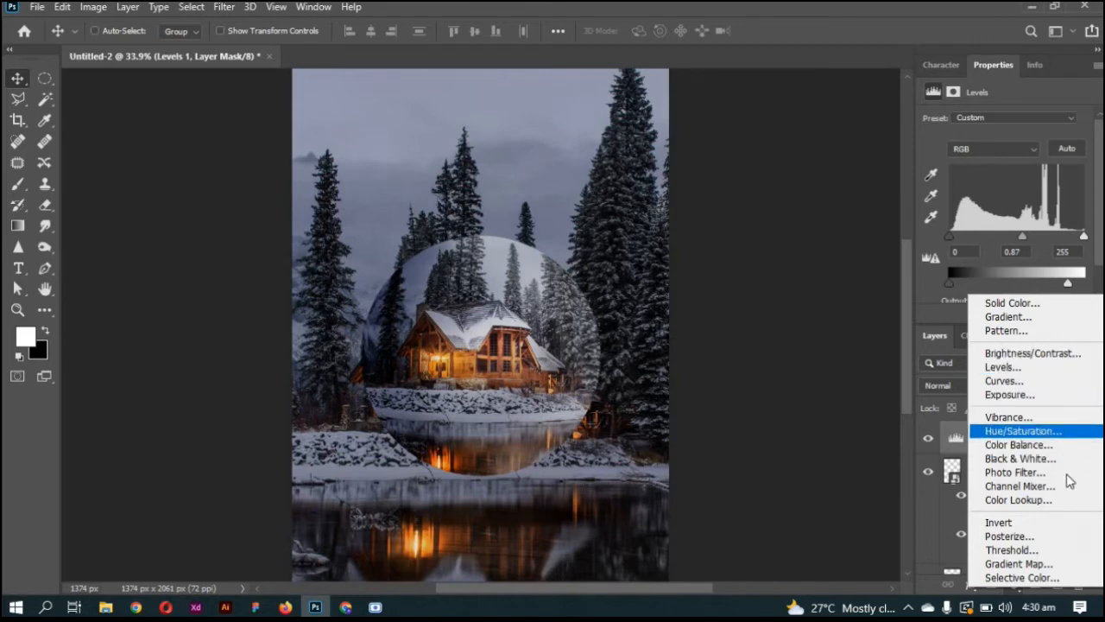
{"action": "left_click", "coordinate": [1040, 444]}
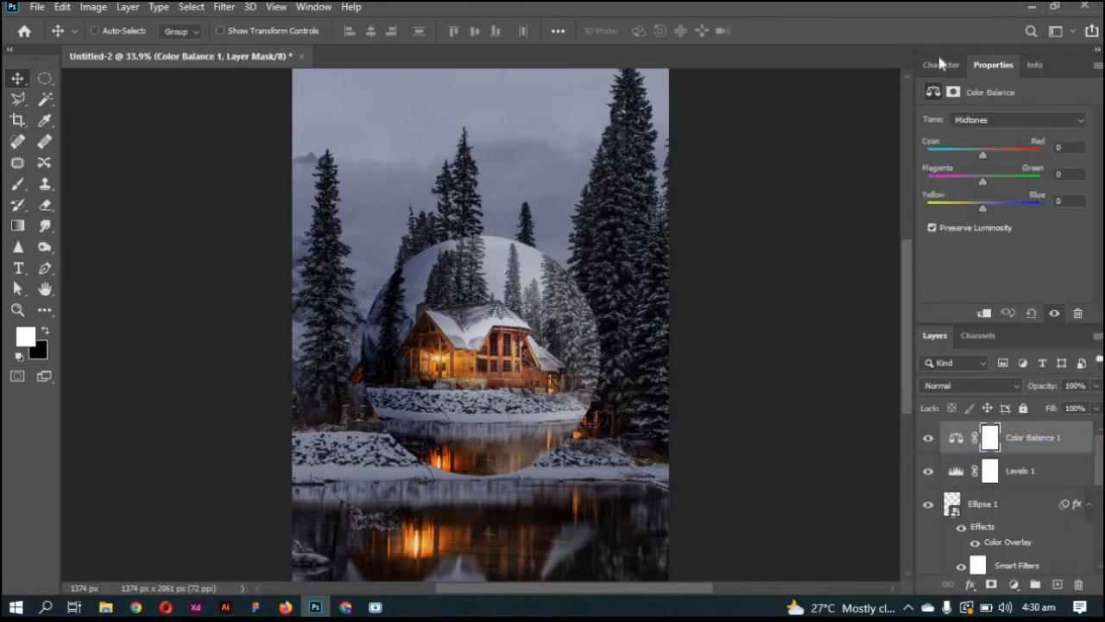
{"action": "left_click_drag", "start_coordinate": [988, 152], "coordinate": [1013, 158]}
{"action": "mouse_move", "coordinate": [978, 210]}
{"action": "left_mouse_down"}
{"action": "mouse_move", "coordinate": [965, 209]}
{"action": "mouse_move", "coordinate": [979, 208]}
{"action": "left_mouse_up"}
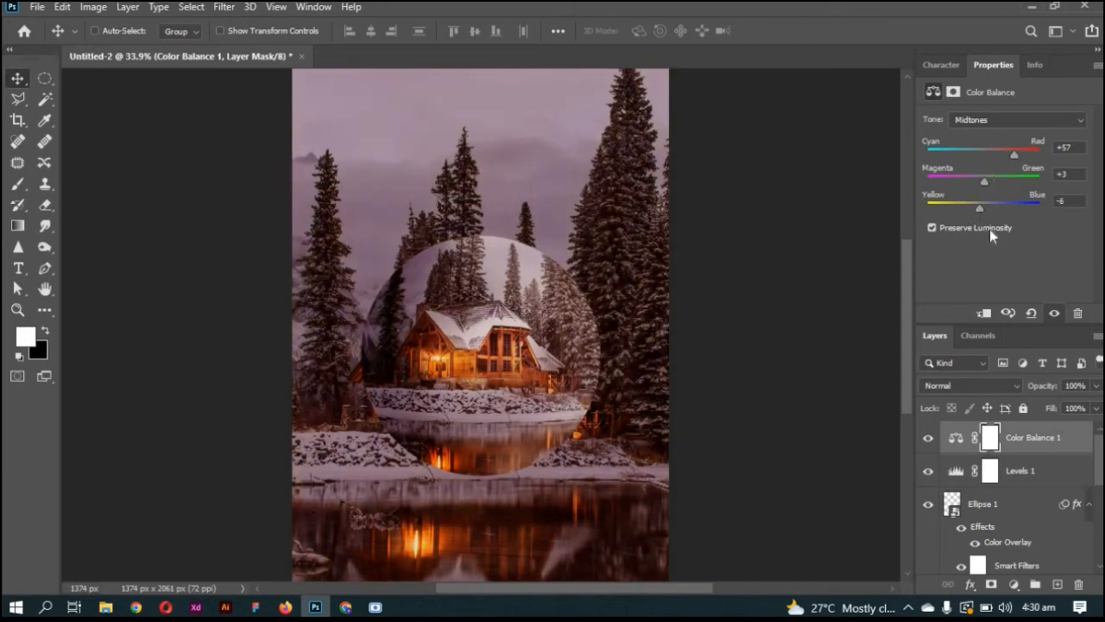
Move Ellipse 1, Layer 4 and Layer 3 above the Color Balance and Levels adjustment layers
{"action": "left_click", "coordinate": [942, 65]}
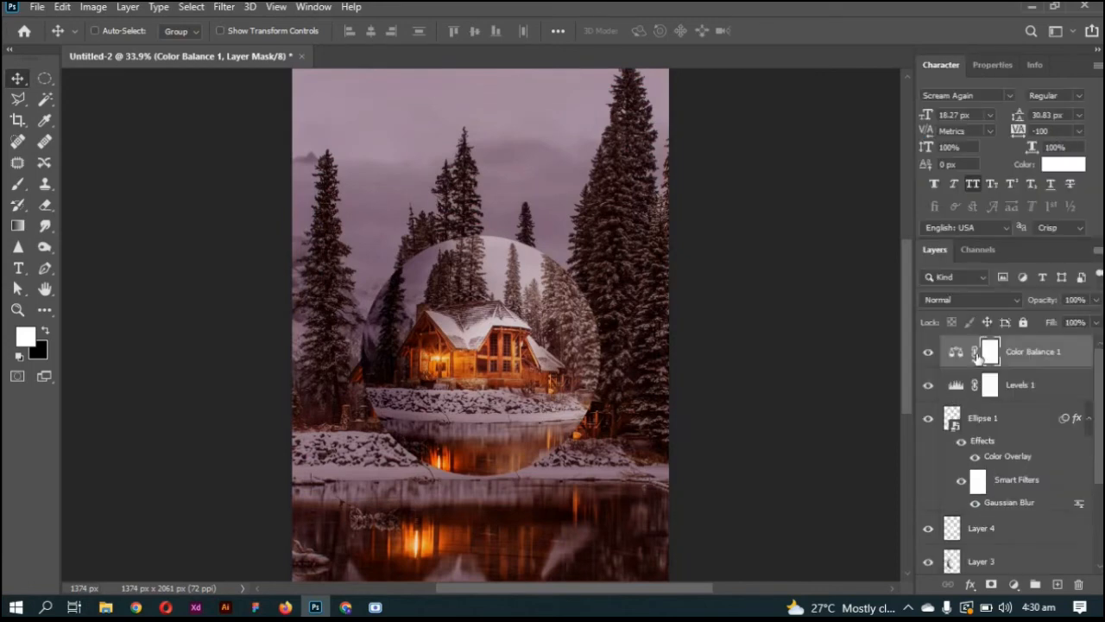
{"action": "left_click", "coordinate": [1015, 424]}
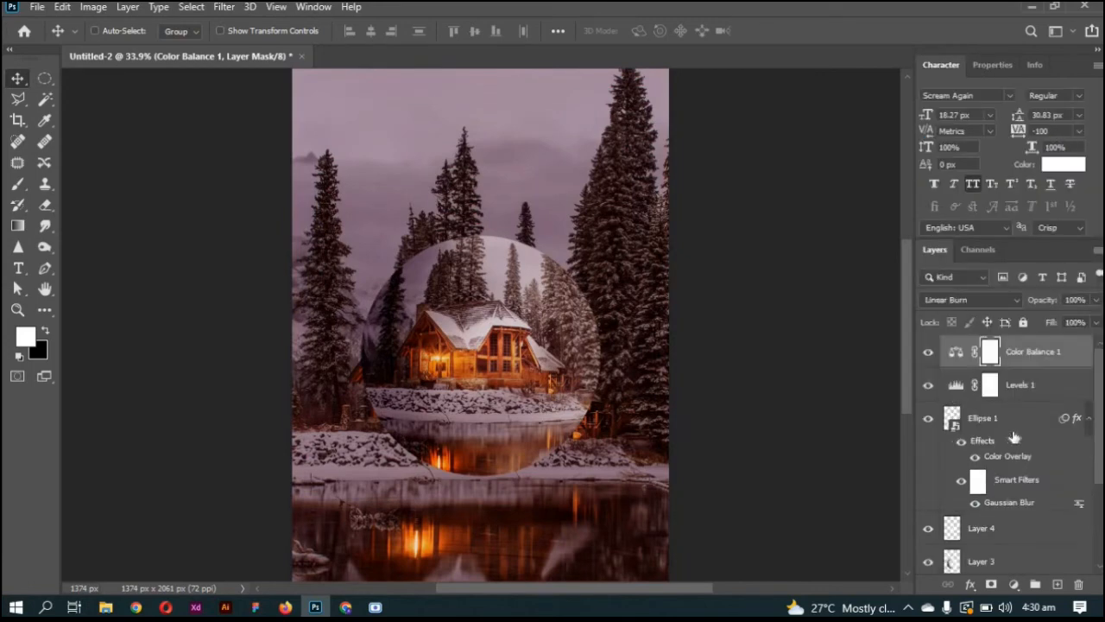
{"action": "left_click", "coordinate": [1001, 562], "text": "shift"}
{"action": "scroll", "coordinate": [1000, 518], "scroll_direction": "down", "scroll_amount": 3}
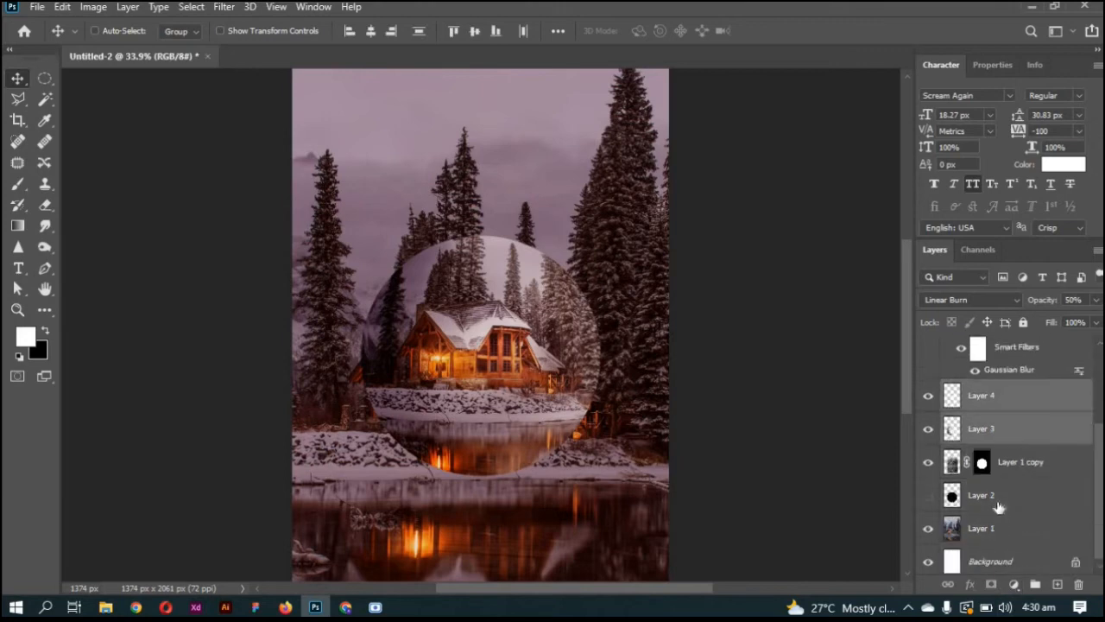
{"action": "scroll", "coordinate": [1006, 496], "scroll_direction": "up", "scroll_amount": 3}
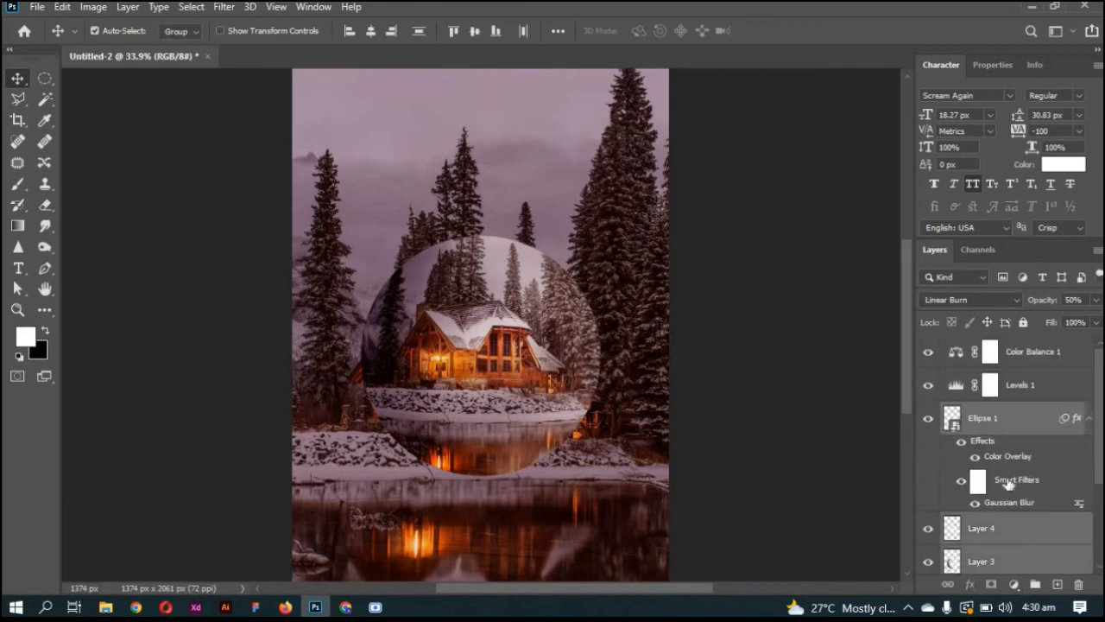
{"action": "key", "text": "ctrl+shift+]"}
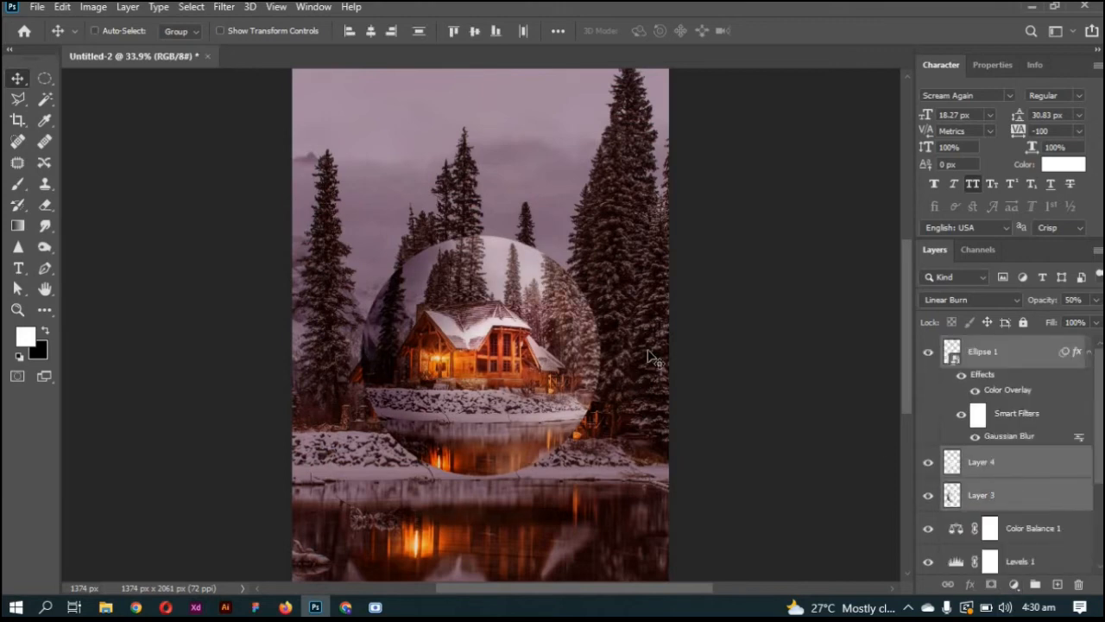
{"action": "key", "text": "Tab"}
{"action": "key", "text": "Tab"}
Add a Curves adjustment layer directly above Color Balance 1 and place a midtone point on its RGB curve
{"action": "left_click", "coordinate": [1033, 529]}
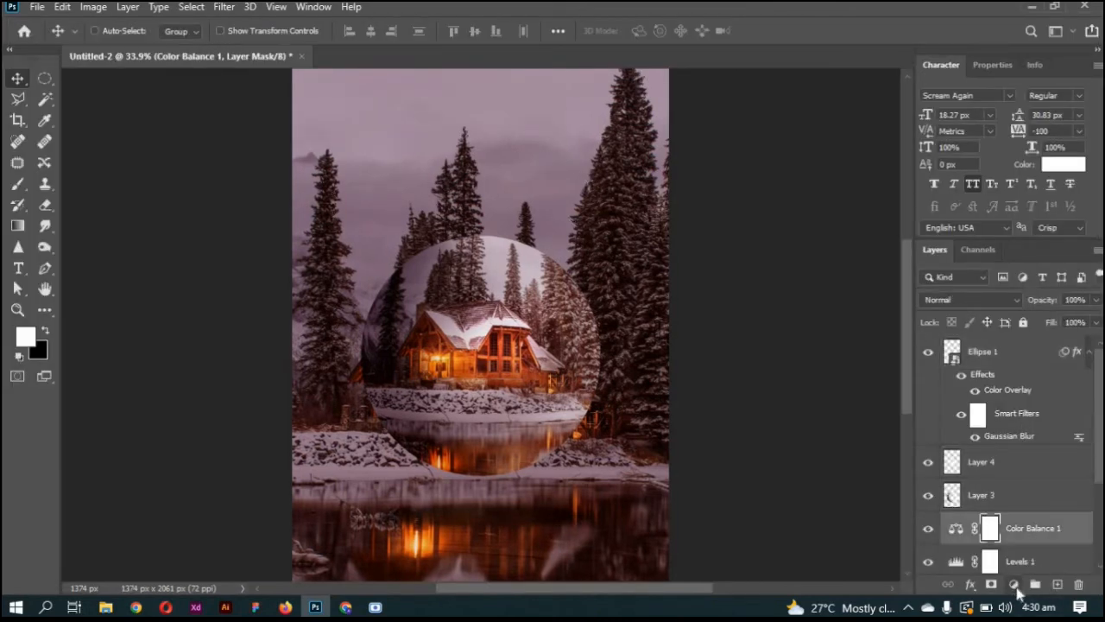
{"action": "left_click", "coordinate": [1015, 585]}
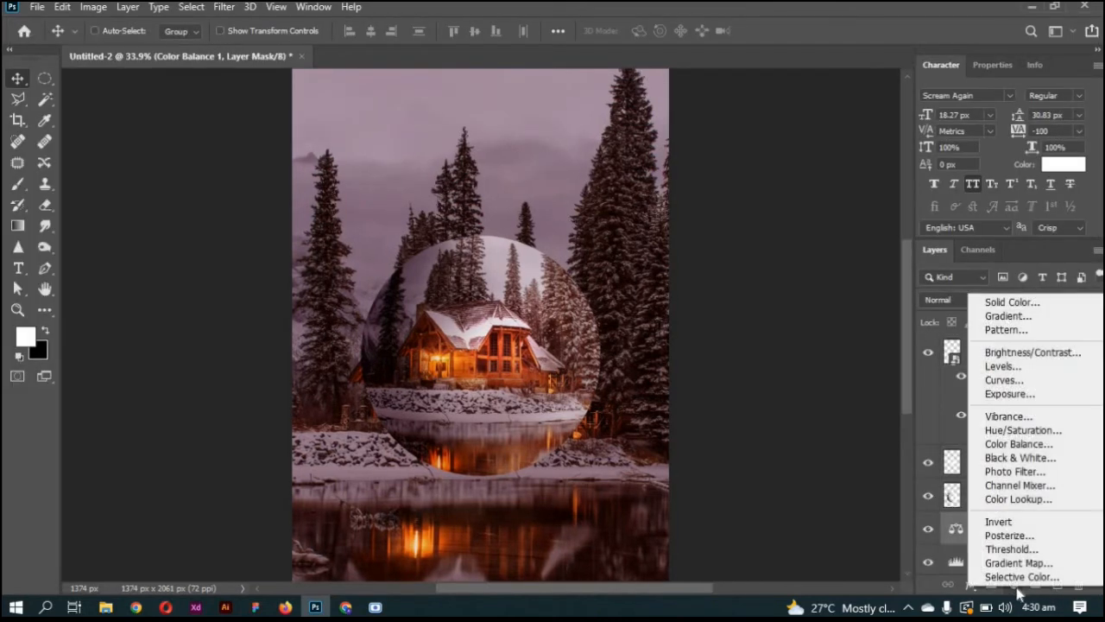
{"action": "left_click", "coordinate": [1019, 381]}
{"action": "left_click_drag", "start_coordinate": [1027, 223], "coordinate": [1022, 214]}
{"action": "key", "text": "Tab"}
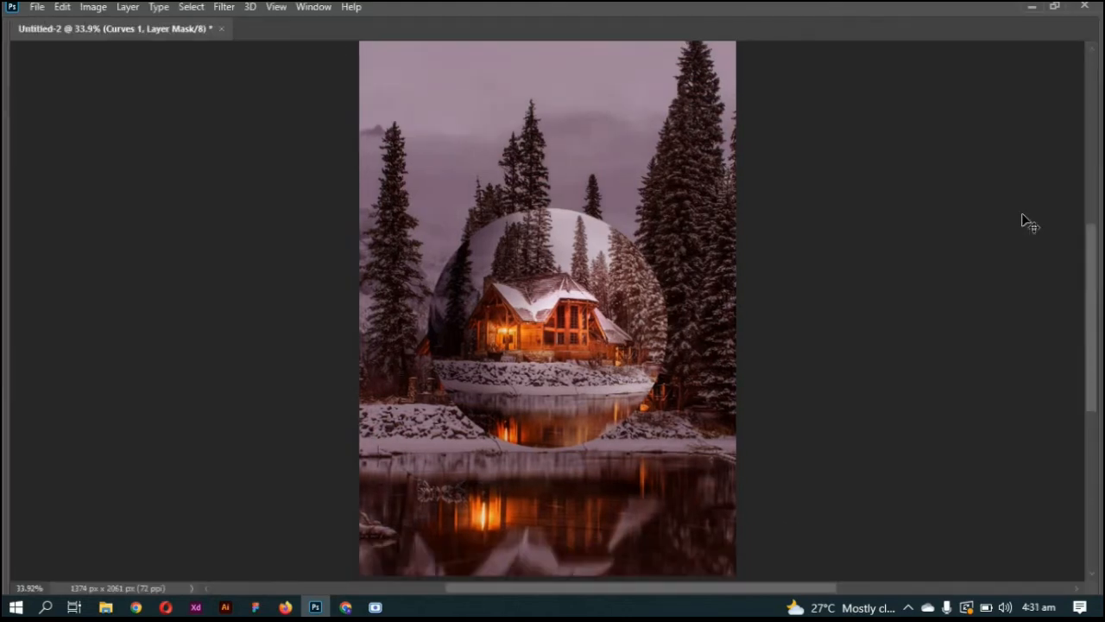
{"action": "key", "text": "Tab"}
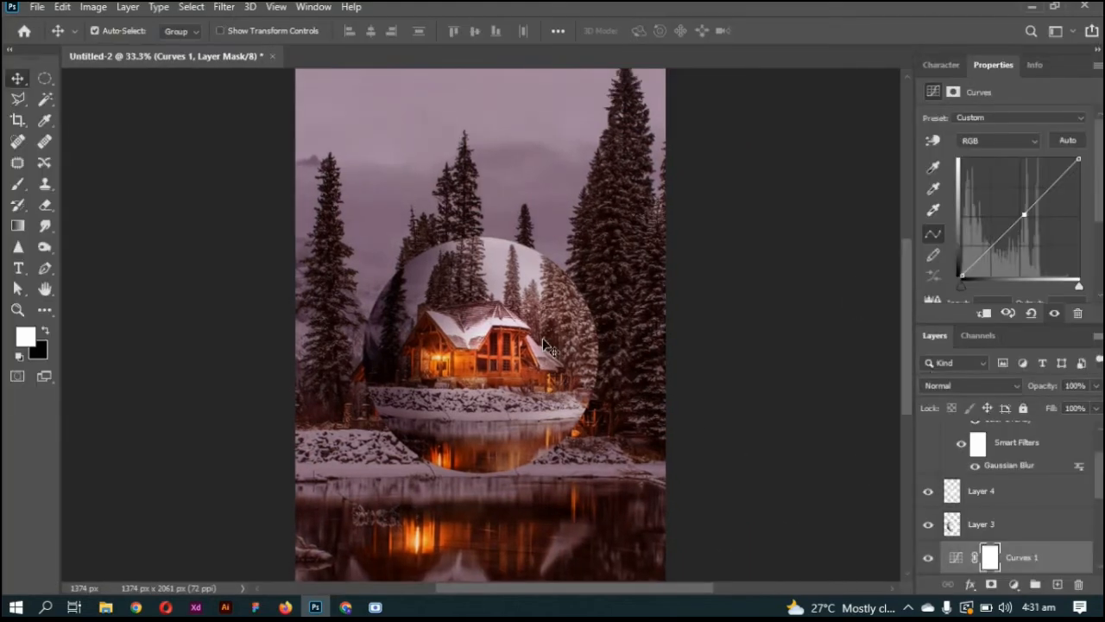
{"action": "right_click", "coordinate": [543, 340]}
{"action": "key", "text": "Up"}
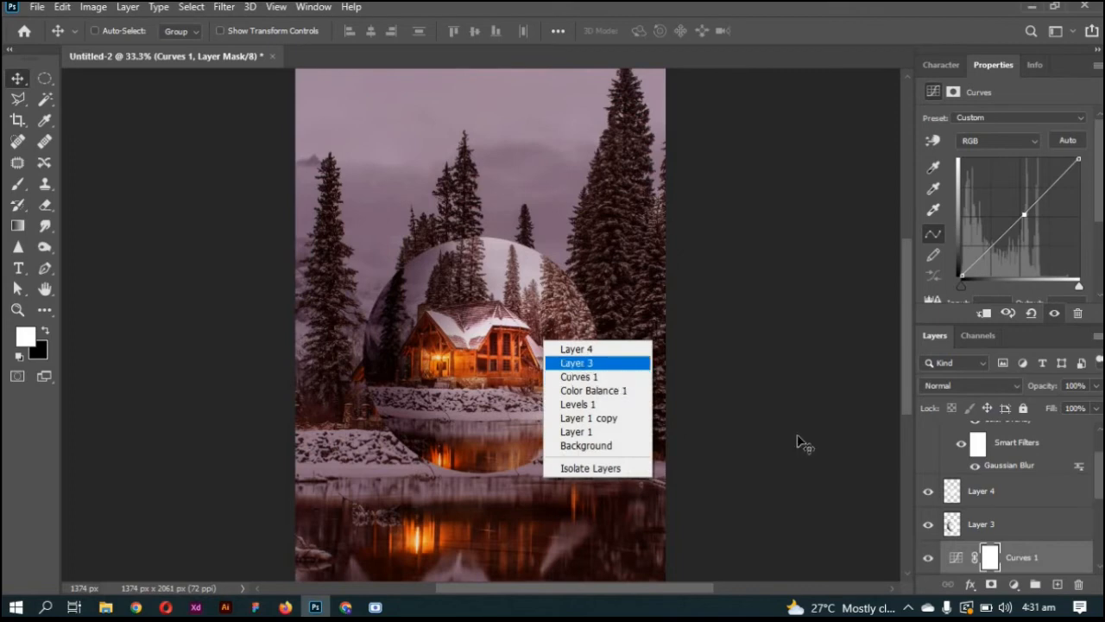
{"action": "key", "text": "Return"}
Move the masked Layer 1 copy above Curves 1 and below Layer 3 to exclude the sphere from the adjustment layers
{"action": "left_click", "coordinate": [940, 65]}
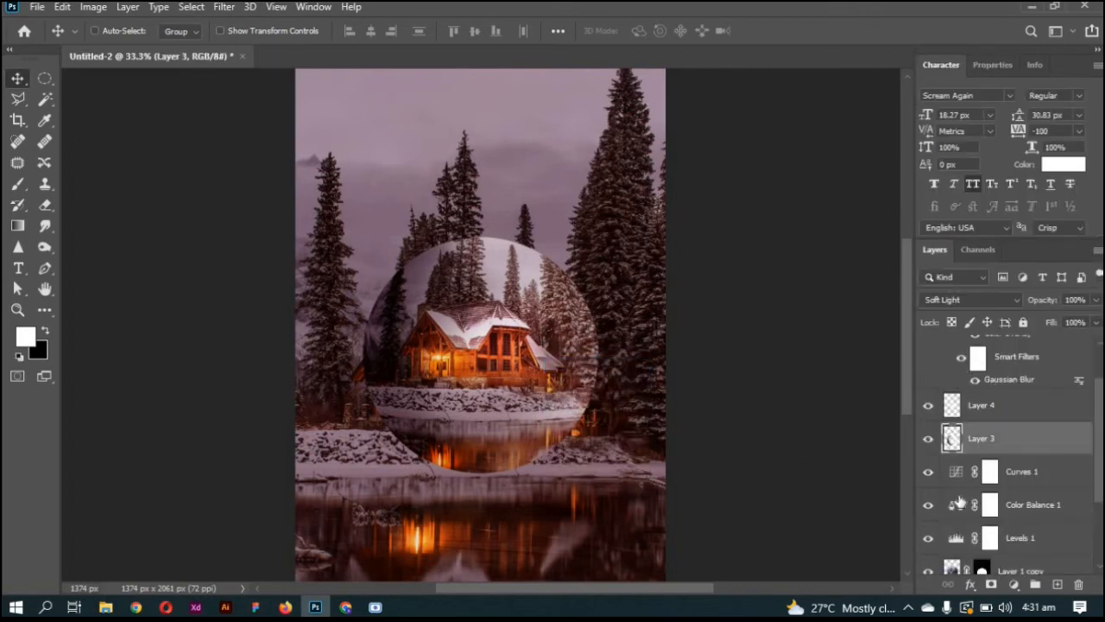
{"action": "scroll", "coordinate": [993, 445], "scroll_direction": "down", "scroll_amount": 3}
{"action": "scroll", "coordinate": [993, 445], "scroll_direction": "up", "scroll_amount": 4}
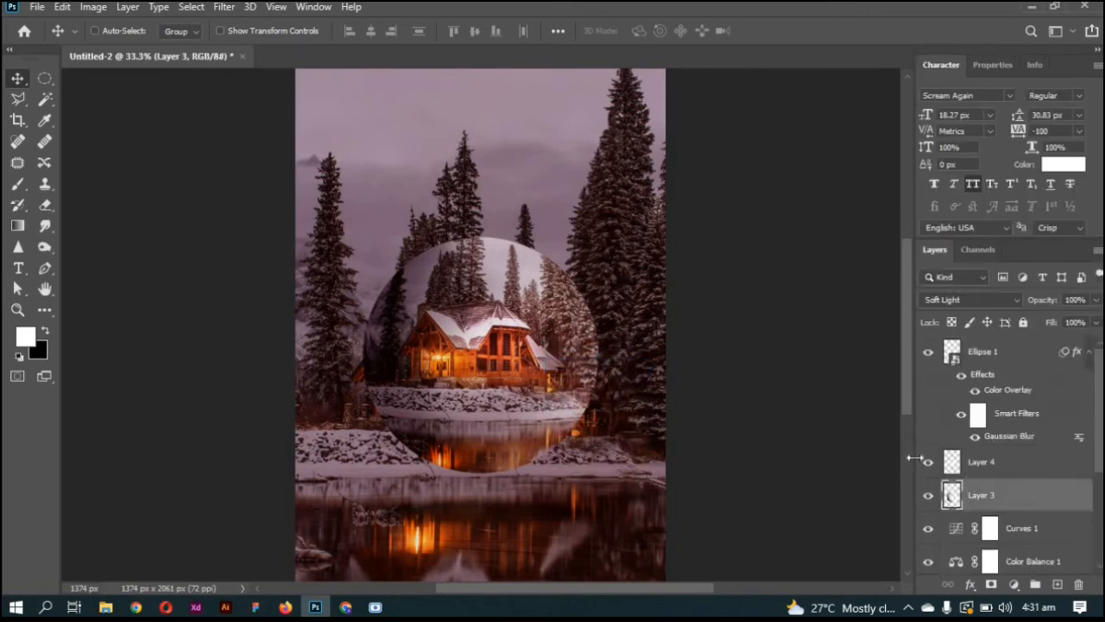
{"action": "scroll", "coordinate": [992, 457], "scroll_direction": "down", "scroll_amount": 4}
{"action": "left_click", "coordinate": [1029, 466]}
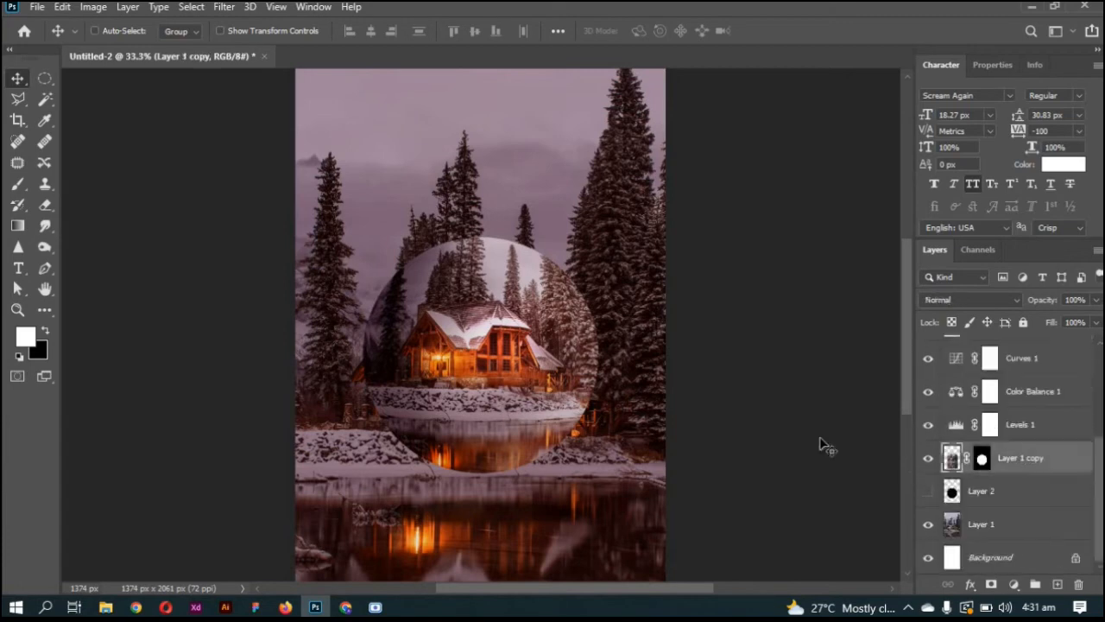
{"action": "scroll", "coordinate": [1023, 509], "scroll_direction": "up", "scroll_amount": 3}
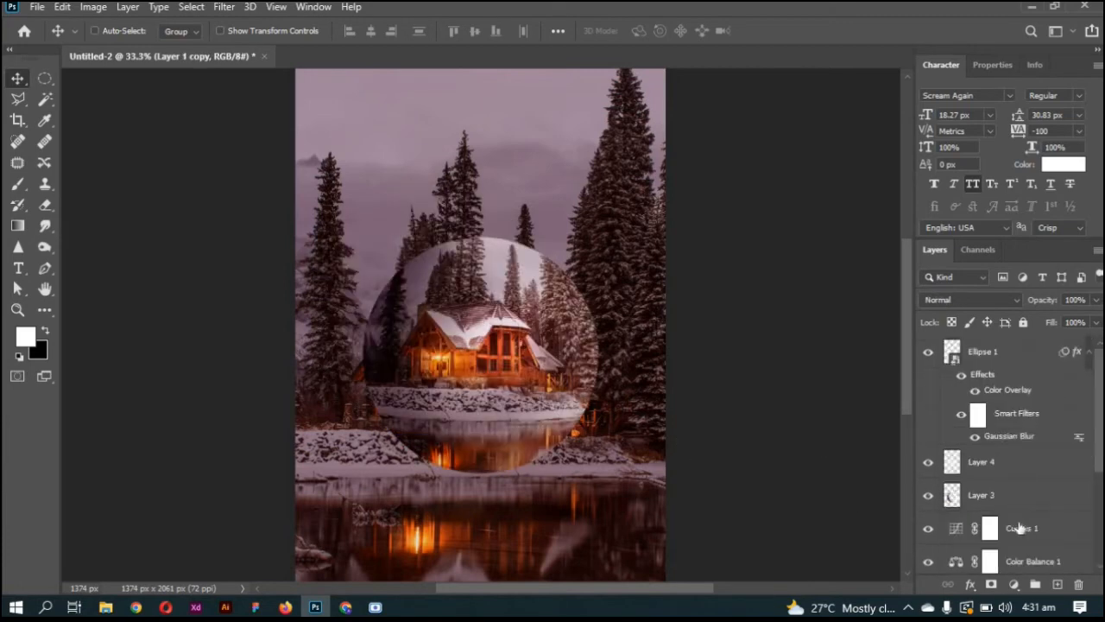
{"action": "scroll", "coordinate": [1019, 525], "scroll_direction": "down", "scroll_amount": 1}
{"action": "left_click_drag", "start_coordinate": [1017, 520], "coordinate": [1017, 404]}
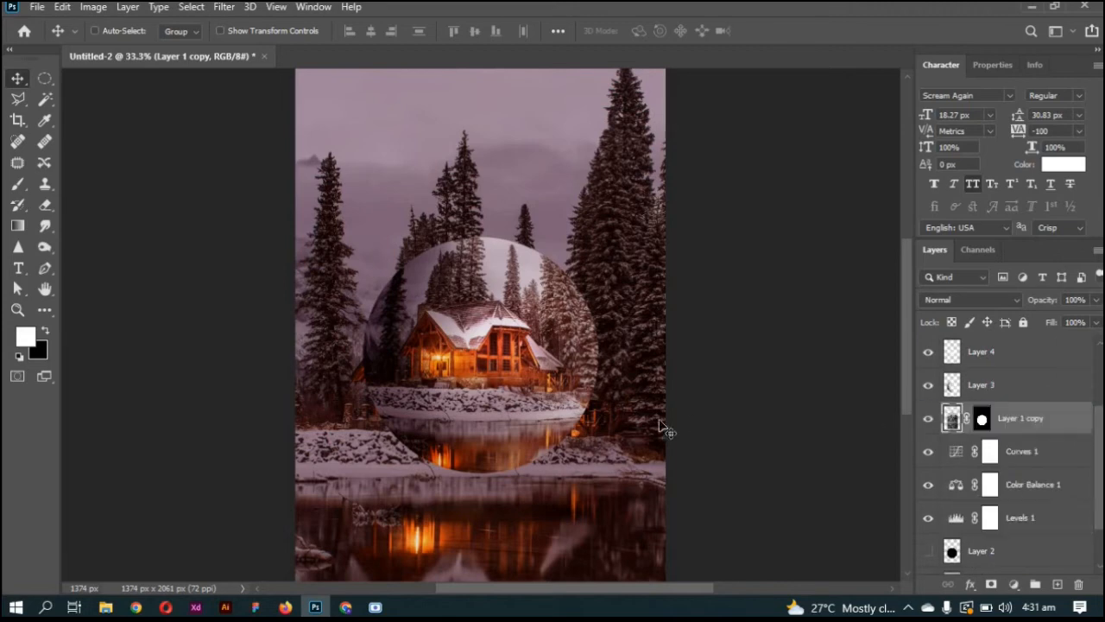
{"action": "scroll", "coordinate": [480, 325], "scroll_direction": "down", "scroll_amount": 1}
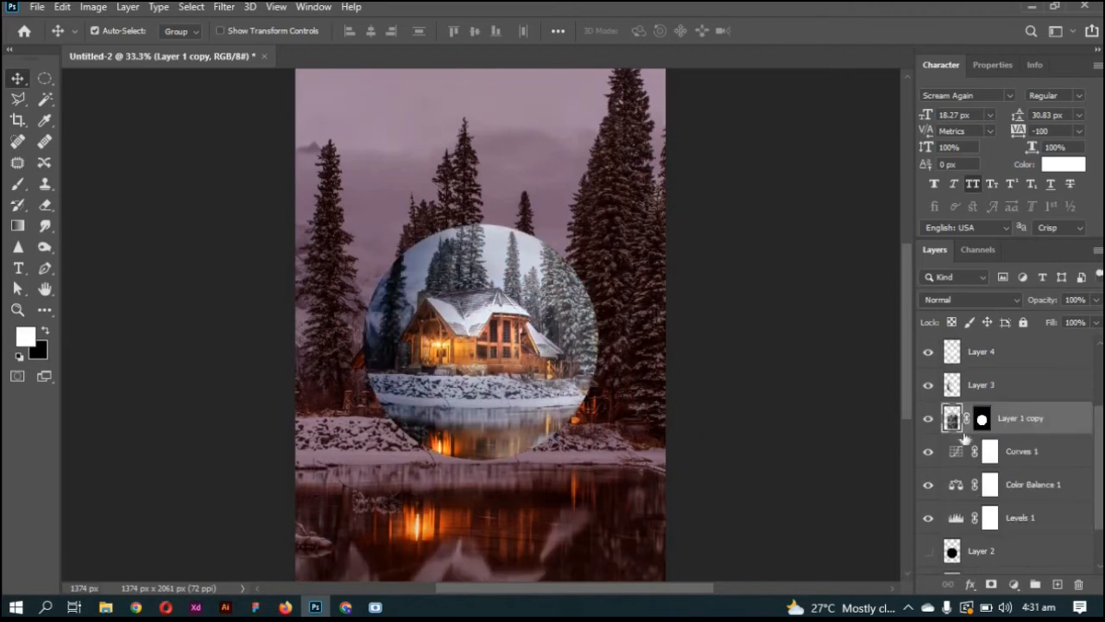
Darken Layer 1 copy's midtones with a Curves adjustment, mapping RGB input 142 to output 128
{"action": "key", "text": "ctrl+m"}
{"action": "left_click_drag", "start_coordinate": [467, 233], "coordinate": [471, 239]}
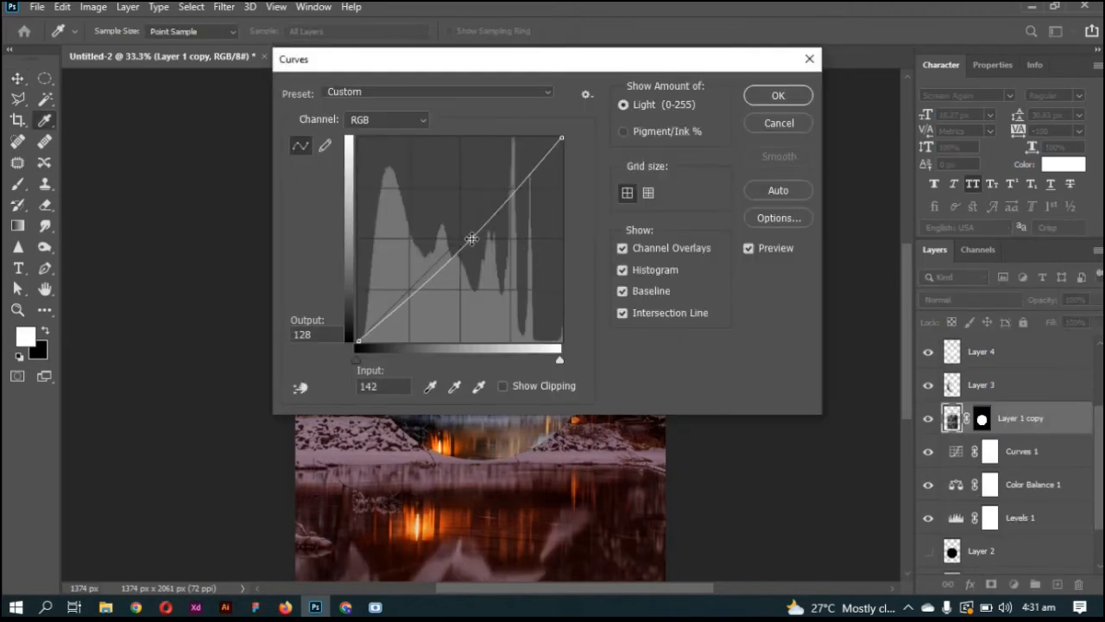
{"action": "key", "text": "Return"}
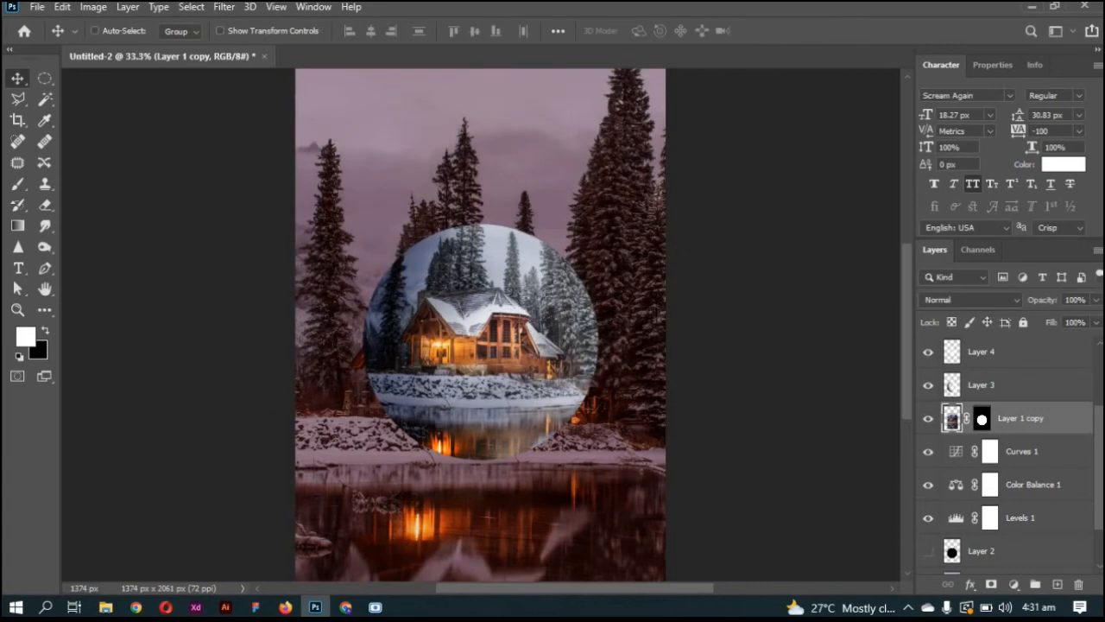
Add a white Screen-mode Inner Glow to Layer 1 copy with 22% opacity and a size of 43 px
{"action": "double_click", "coordinate": [1041, 417]}
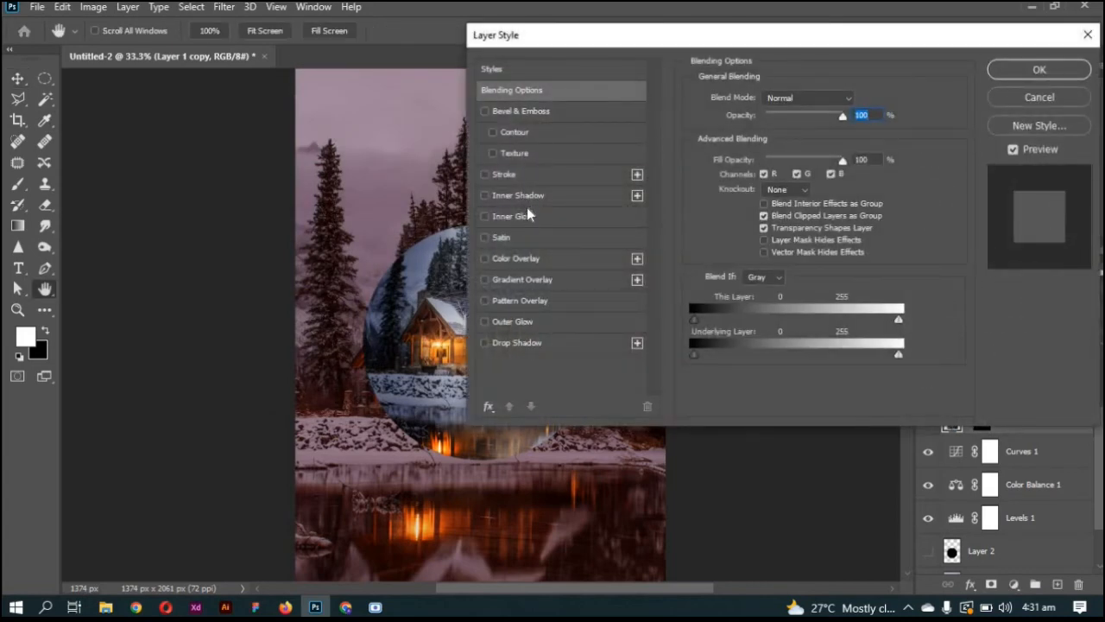
{"action": "left_click", "coordinate": [518, 216]}
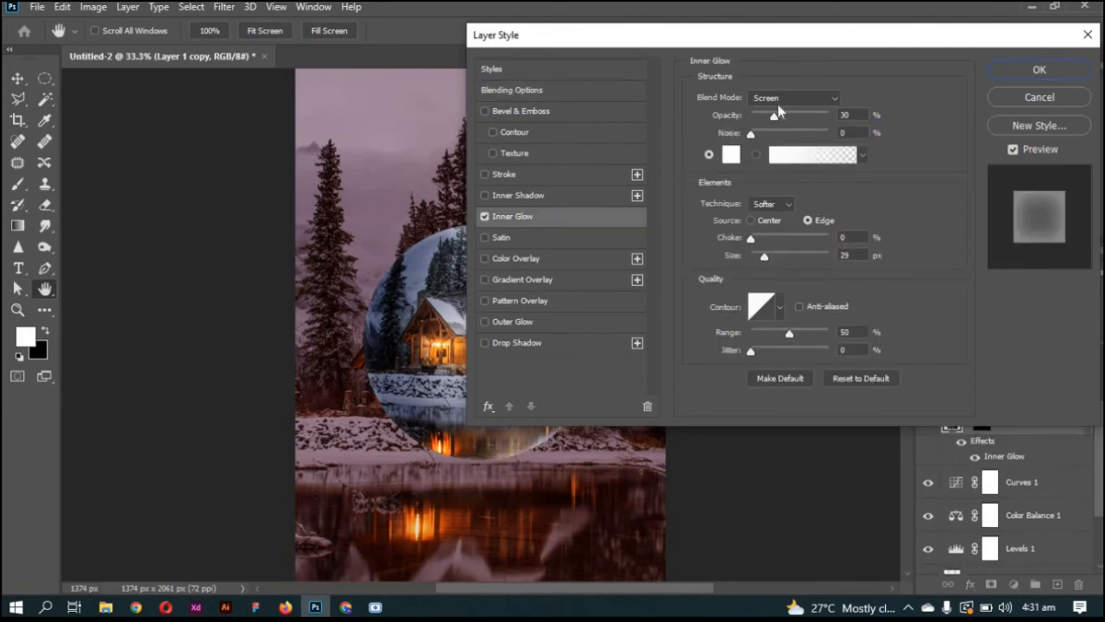
{"action": "left_click_drag", "start_coordinate": [734, 45], "coordinate": [903, 24]}
{"action": "mouse_move", "coordinate": [941, 93]}
{"action": "left_mouse_down"}
{"action": "mouse_move", "coordinate": [991, 89]}
{"action": "mouse_move", "coordinate": [929, 89]}
{"action": "mouse_move", "coordinate": [940, 95]}
{"action": "left_mouse_up"}
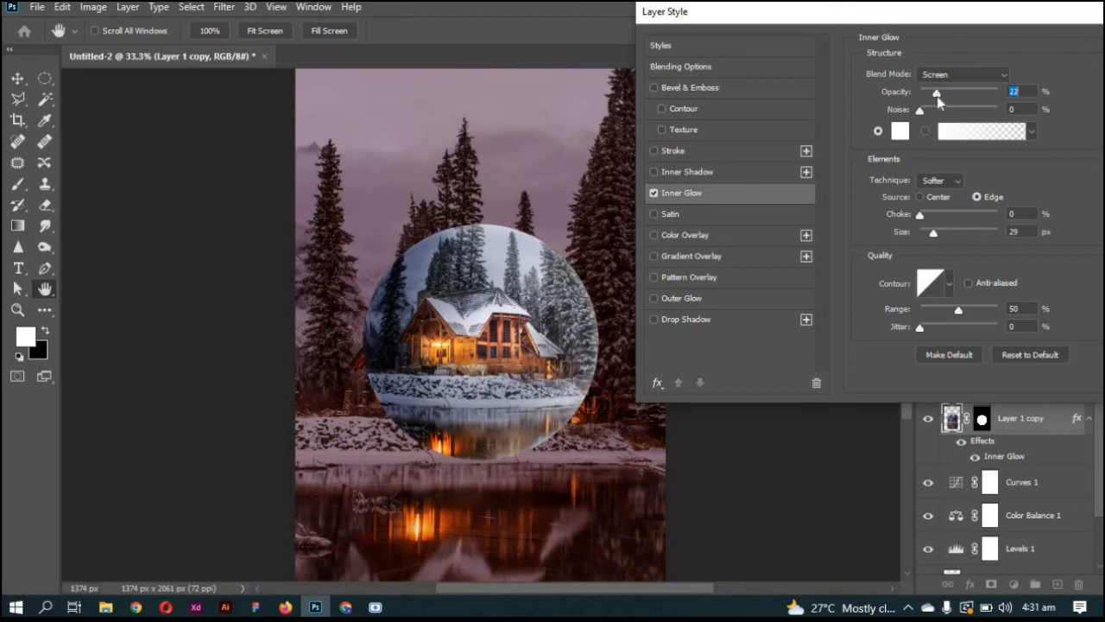
{"action": "mouse_move", "coordinate": [933, 241]}
{"action": "left_mouse_down"}
{"action": "mouse_move", "coordinate": [914, 241]}
{"action": "mouse_move", "coordinate": [941, 240]}
{"action": "left_mouse_up"}
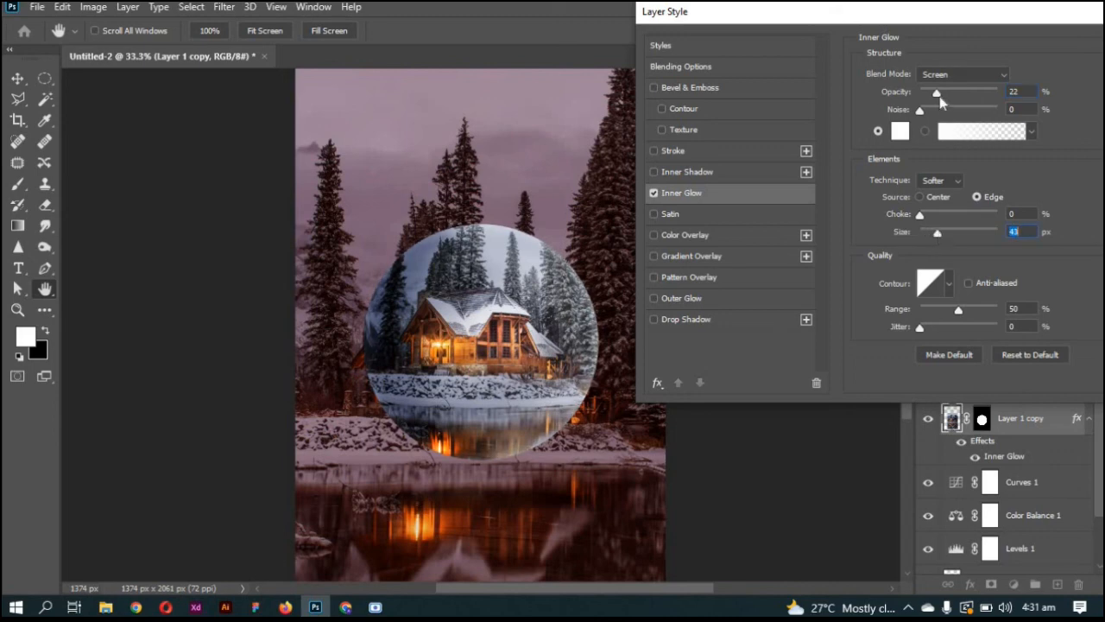
Set the sphere's Inner Glow opacity to 33% and apply the layer style
{"action": "left_click_drag", "start_coordinate": [939, 97], "coordinate": [951, 97]}
{"action": "key", "text": "shift+Down"}
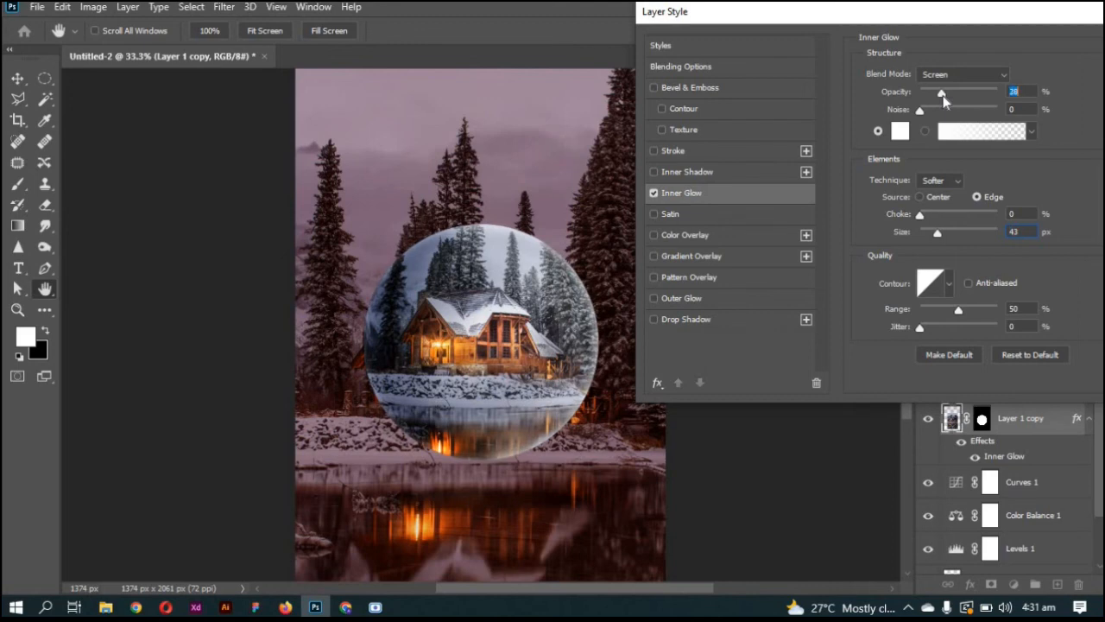
{"action": "left_click", "coordinate": [930, 95]}
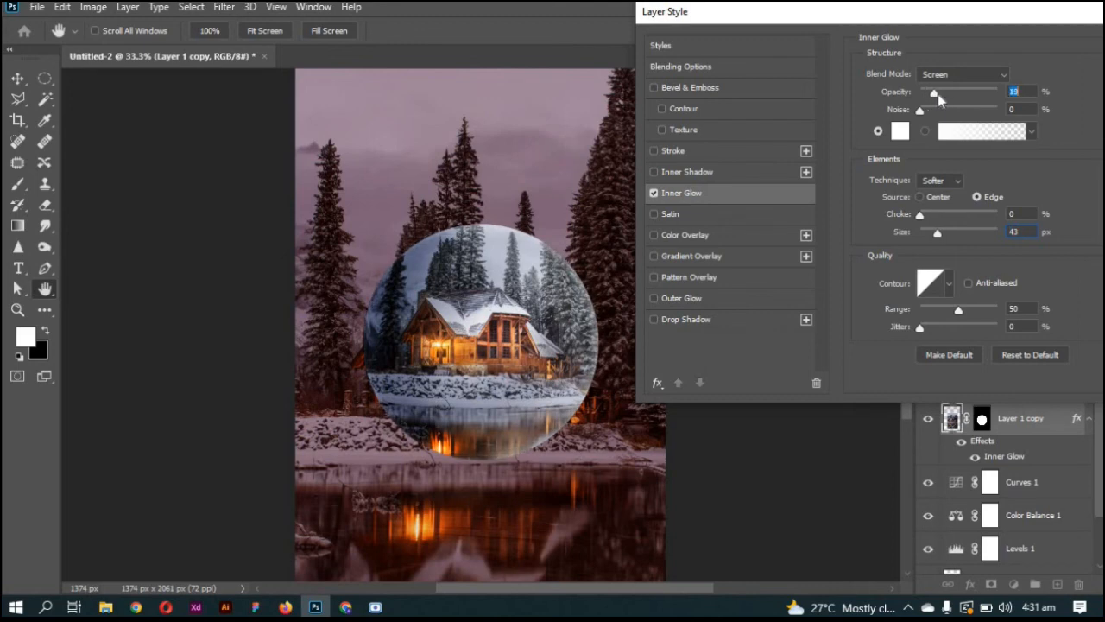
{"action": "left_click_drag", "start_coordinate": [941, 98], "coordinate": [949, 100]}
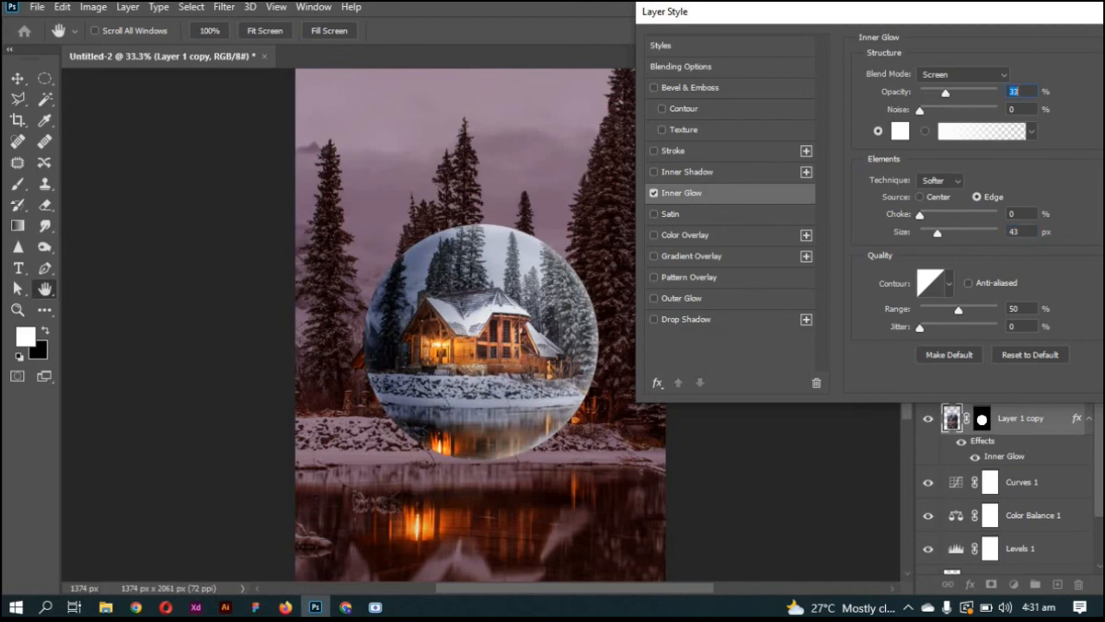
{"action": "left_click_drag", "start_coordinate": [906, 19], "coordinate": [776, 19]}
{"action": "left_click", "coordinate": [1066, 56]}
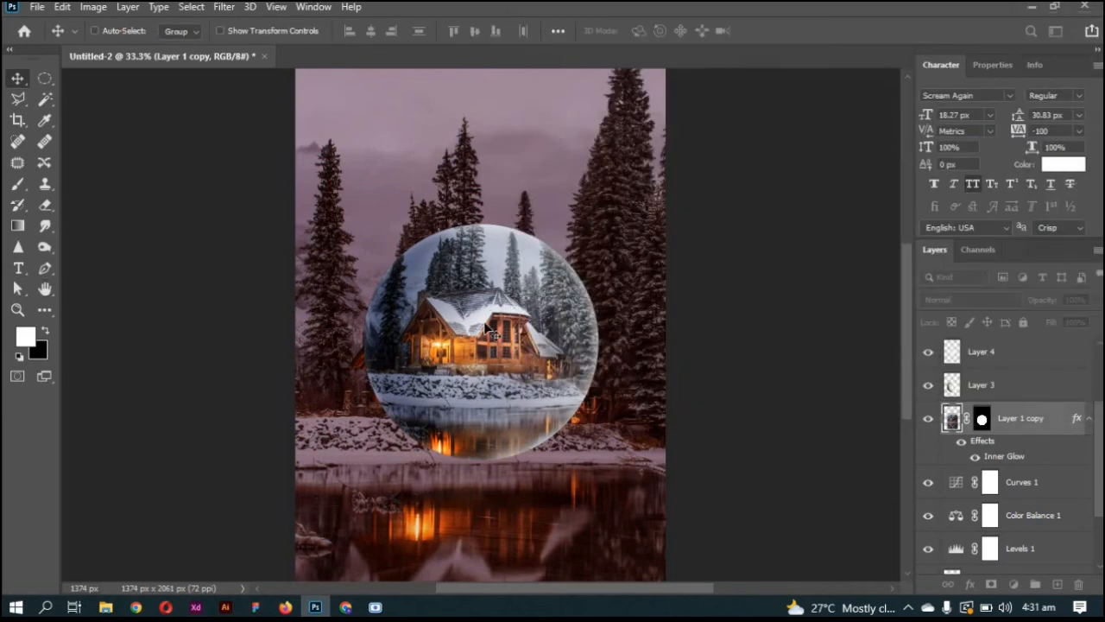
Try to flip Layer 1 copy vertically with Free Transform, and undo the flip
{"action": "key", "text": "Tab"}
{"action": "key", "text": "Tab"}
{"action": "left_click_drag", "start_coordinate": [553, 363], "coordinate": [496, 300]}
{"action": "key", "text": "ctrl+z"}
{"action": "key", "text": "ctrl+t"}
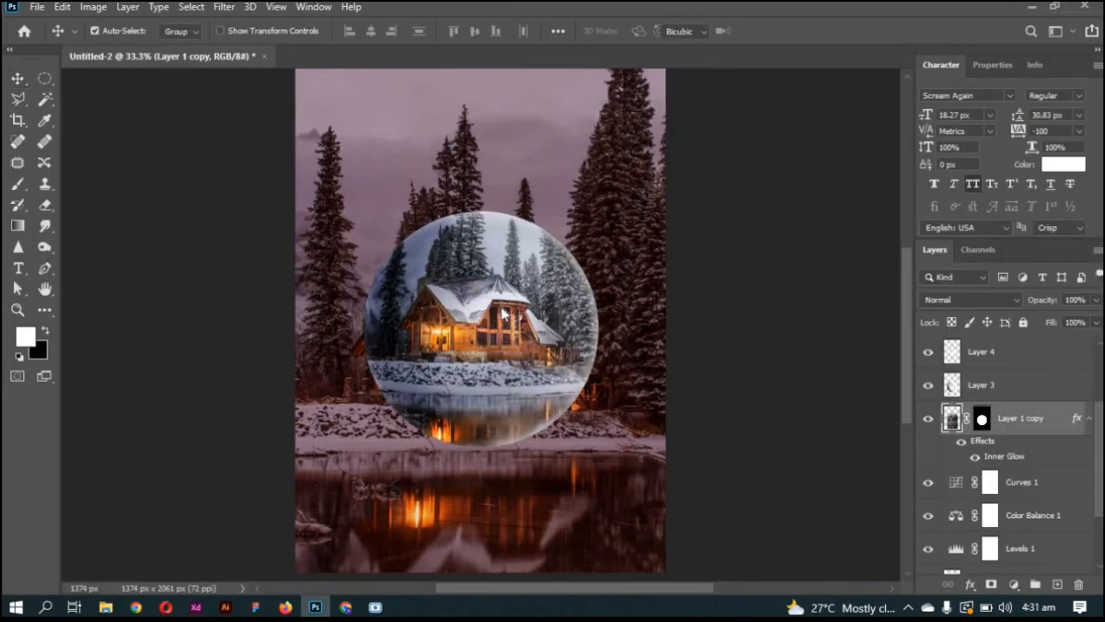
{"action": "right_click", "coordinate": [564, 324]}
{"action": "left_click", "coordinate": [562, 297]}
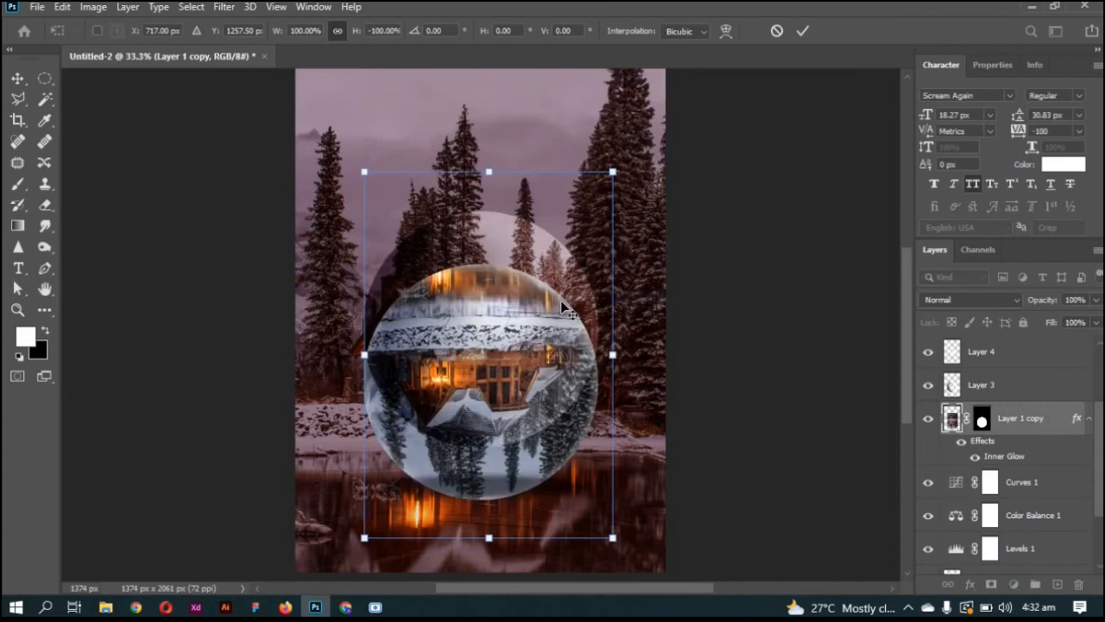
{"action": "key", "text": "Return"}
{"action": "key", "text": "ctrl+z"}
Examine the finished composite in full-screen view without the interface, looking closely at the glass sphere and its glowing edge
{"action": "key", "text": "Tab"}
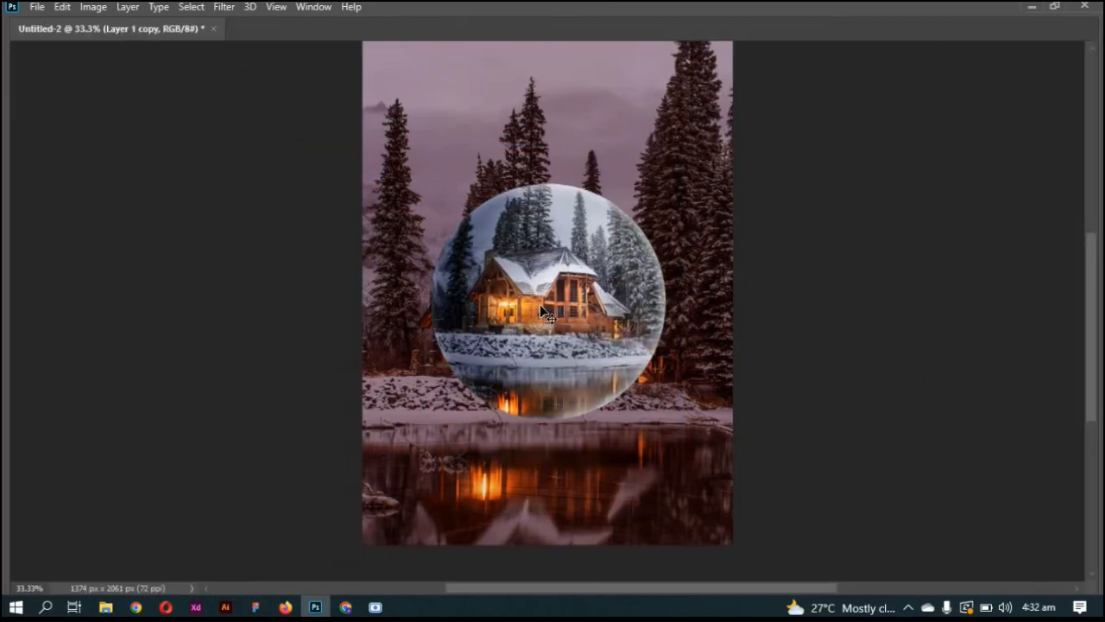
{"action": "key", "text": "Tab"}
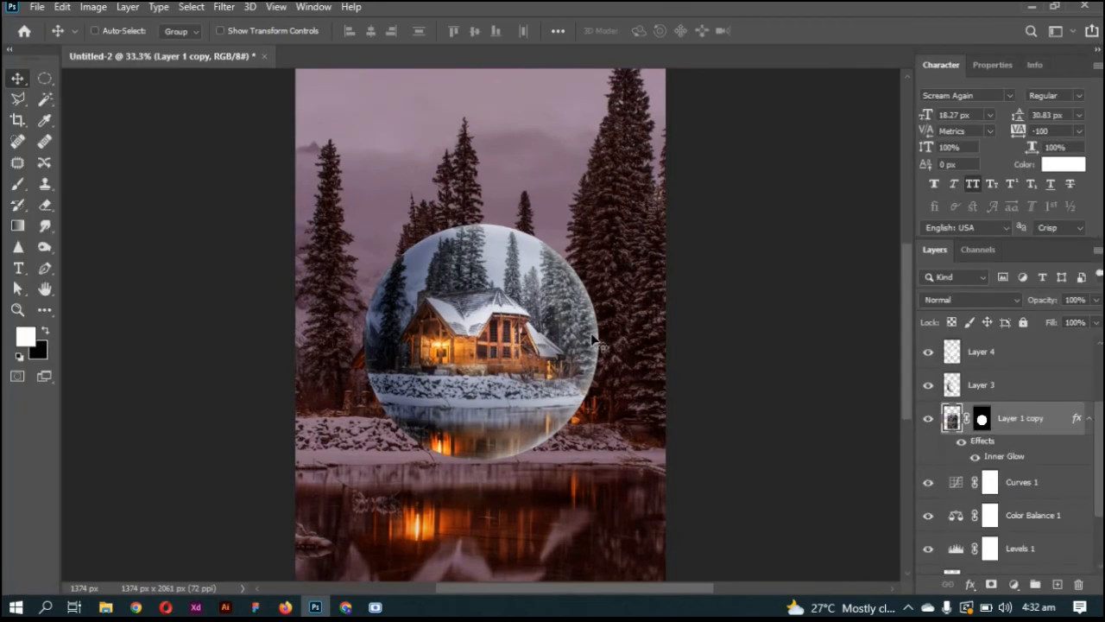
{"action": "key", "text": "Tab"}
{"action": "key", "text": "f"}
{"action": "key", "text": "f"}
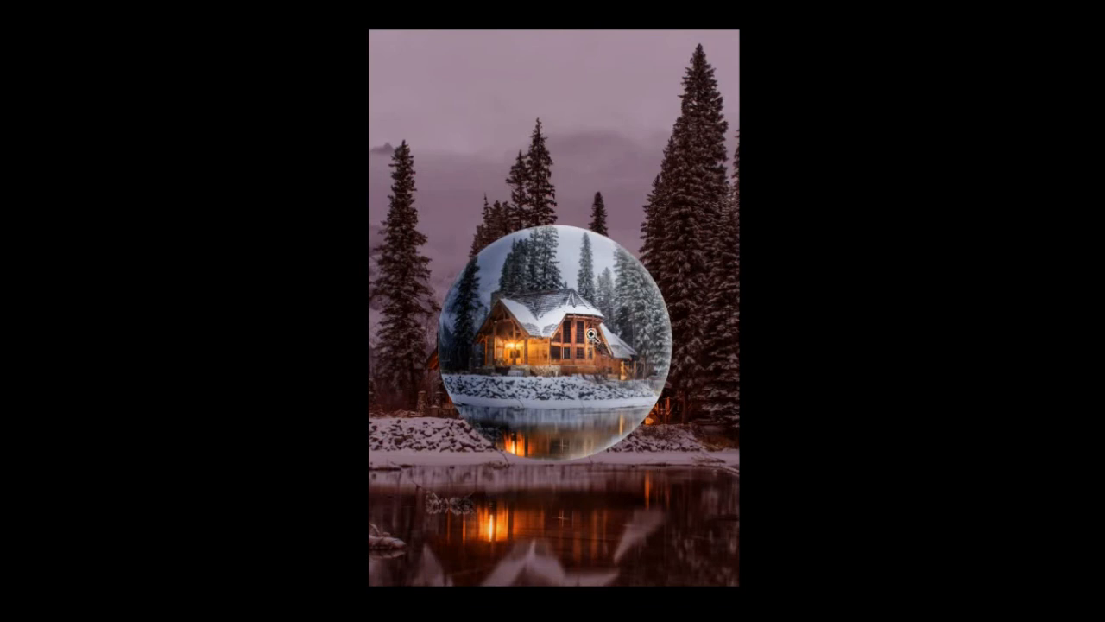
{"action": "scroll", "coordinate": [591, 333], "scroll_direction": "up", "scroll_amount": 1}
{"action": "scroll", "coordinate": [591, 333], "scroll_direction": "down", "scroll_amount": 3}
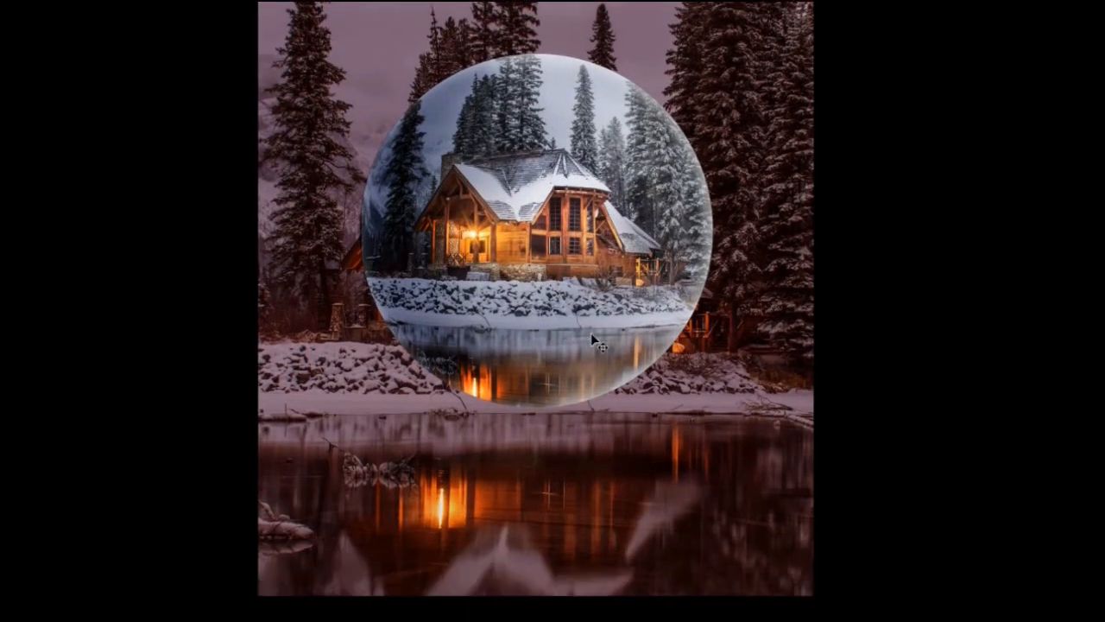
{"action": "scroll", "coordinate": [591, 333], "scroll_direction": "up", "scroll_amount": 2}
{"action": "scroll", "coordinate": [591, 333], "scroll_direction": "up", "scroll_amount": 3}
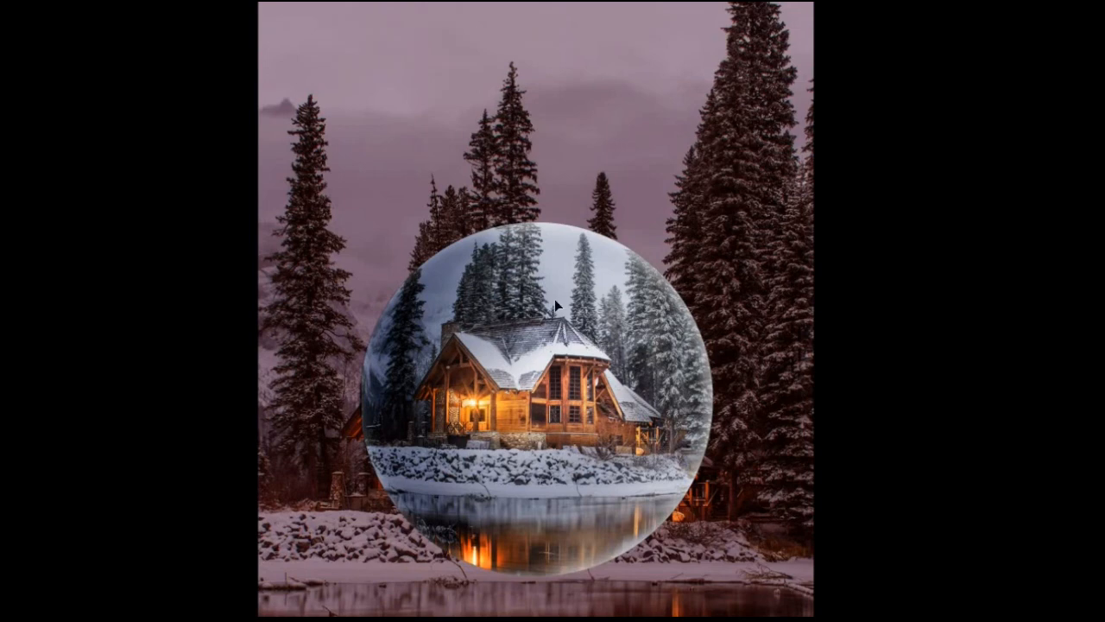
{"action": "left_click_drag", "start_coordinate": [555, 299], "coordinate": [516, 216]}
{"action": "key", "text": "ctrl+z"}
{"action": "scroll", "coordinate": [563, 367], "scroll_direction": "up", "scroll_amount": 1}
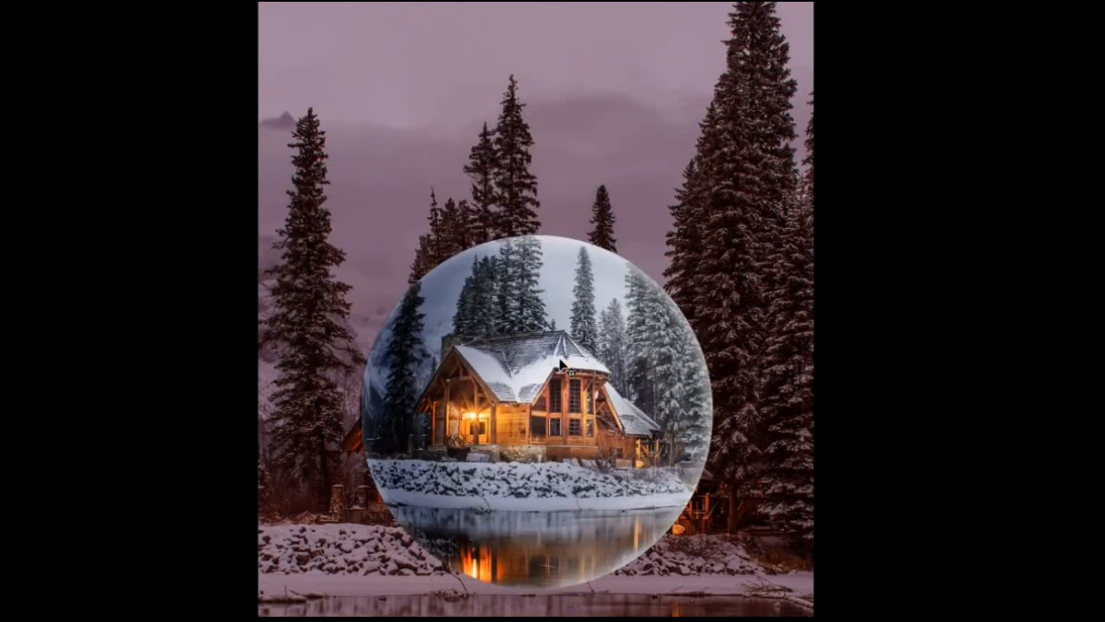